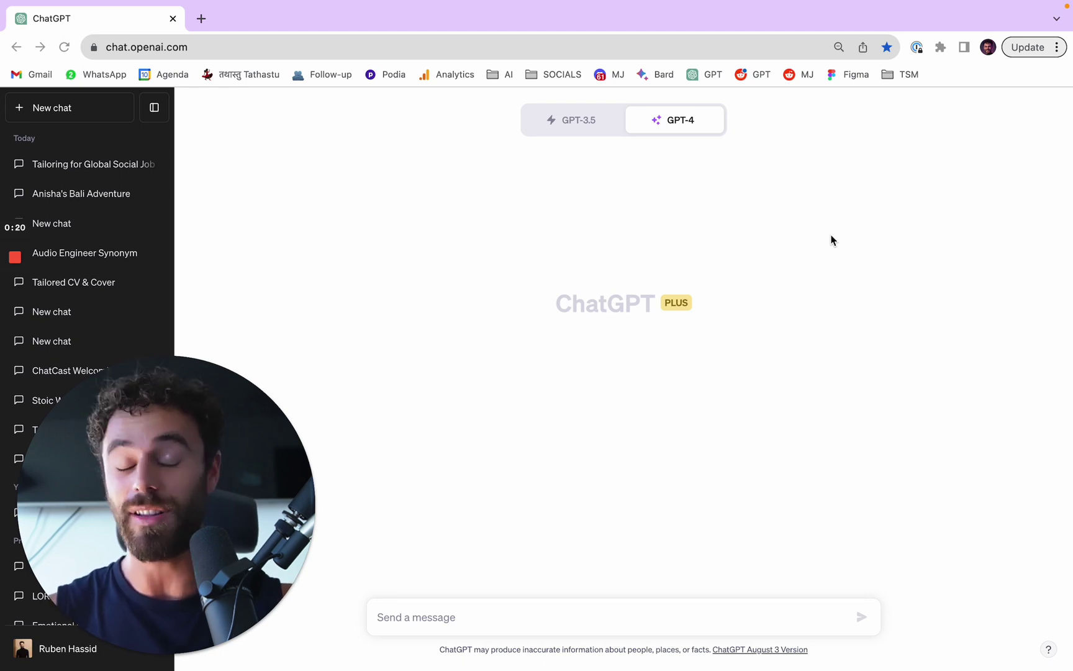
Confirm in Settings' Beta features that Plugins and Code interpreter are enabled, then reopen the account menu
left_click_drag(208, 377, 207, 164)
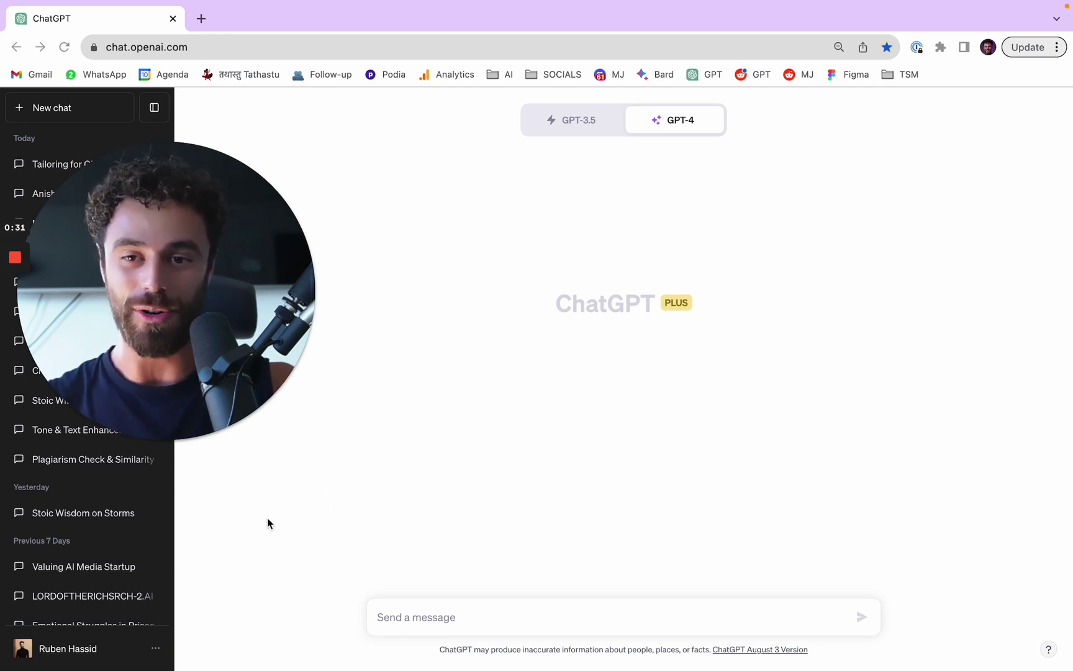
left_click(108, 648)
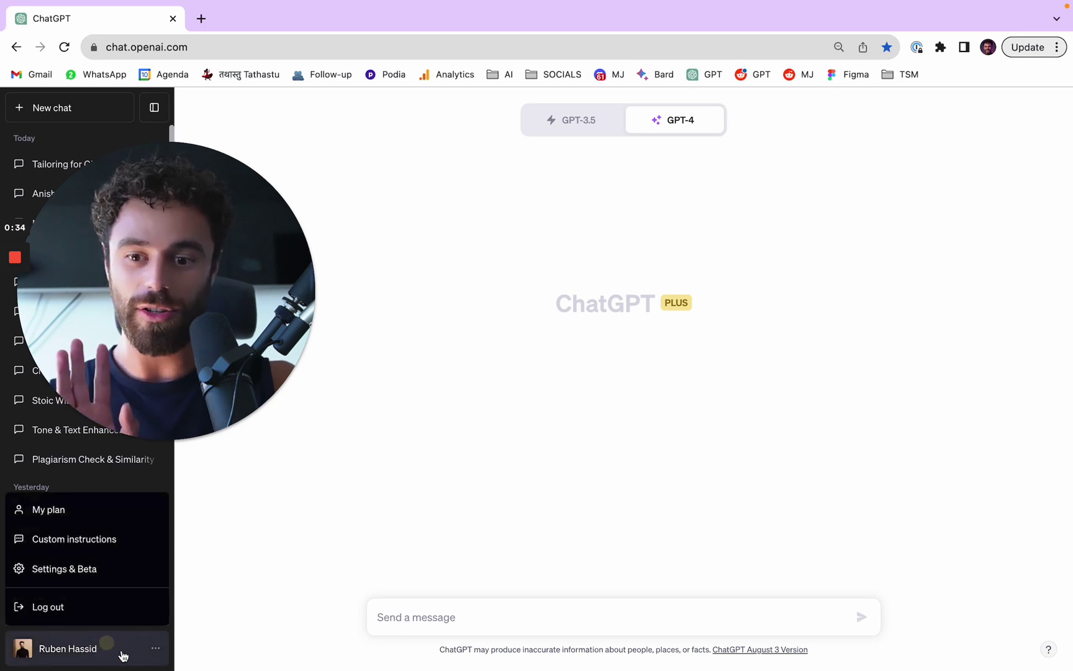
left_click(125, 570)
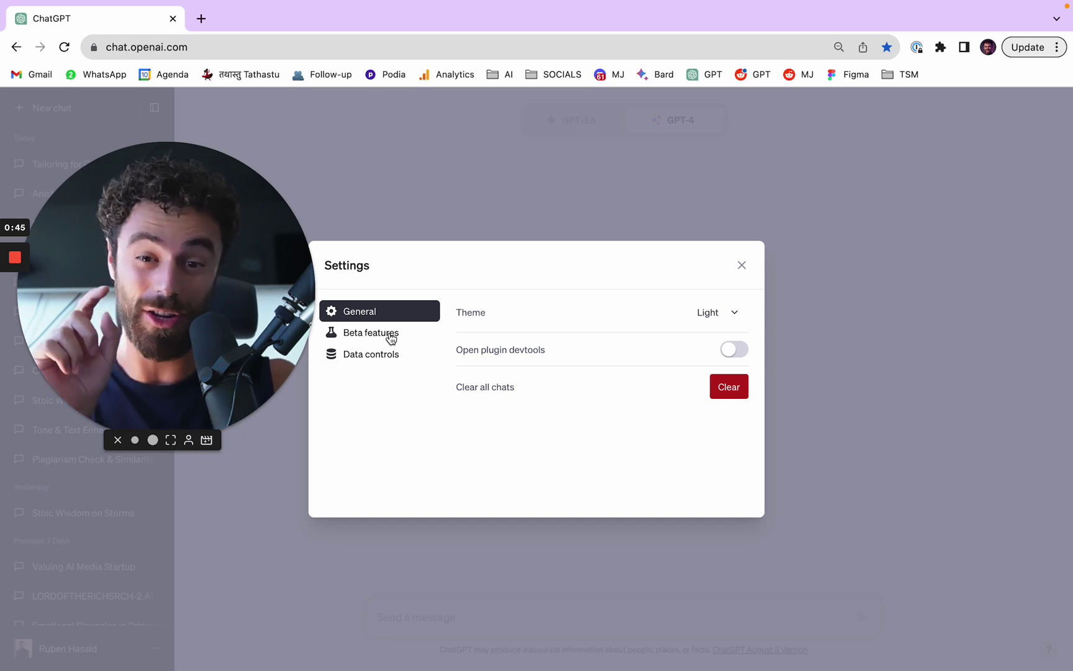
left_click(354, 340)
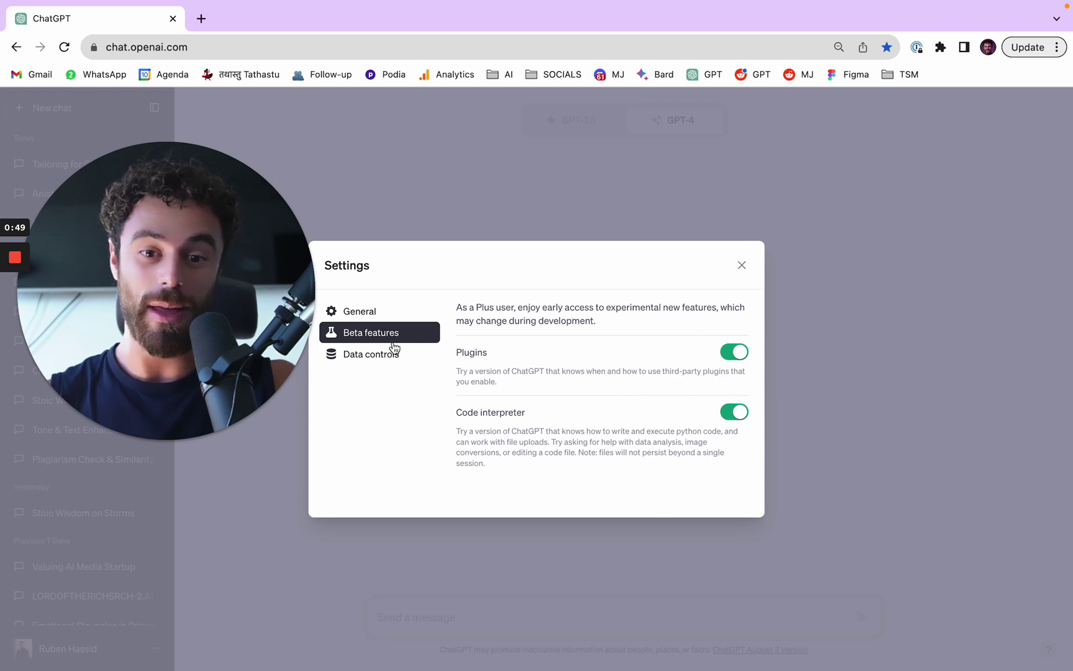
left_click(408, 316)
left_click(393, 341)
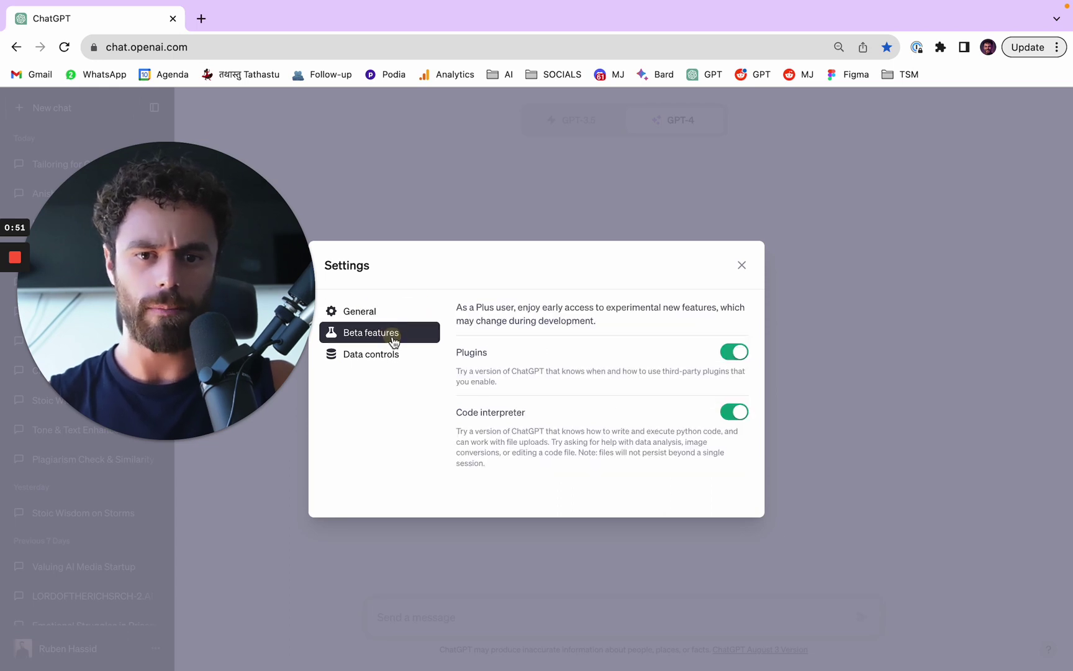
left_click(742, 266)
left_click(141, 651)
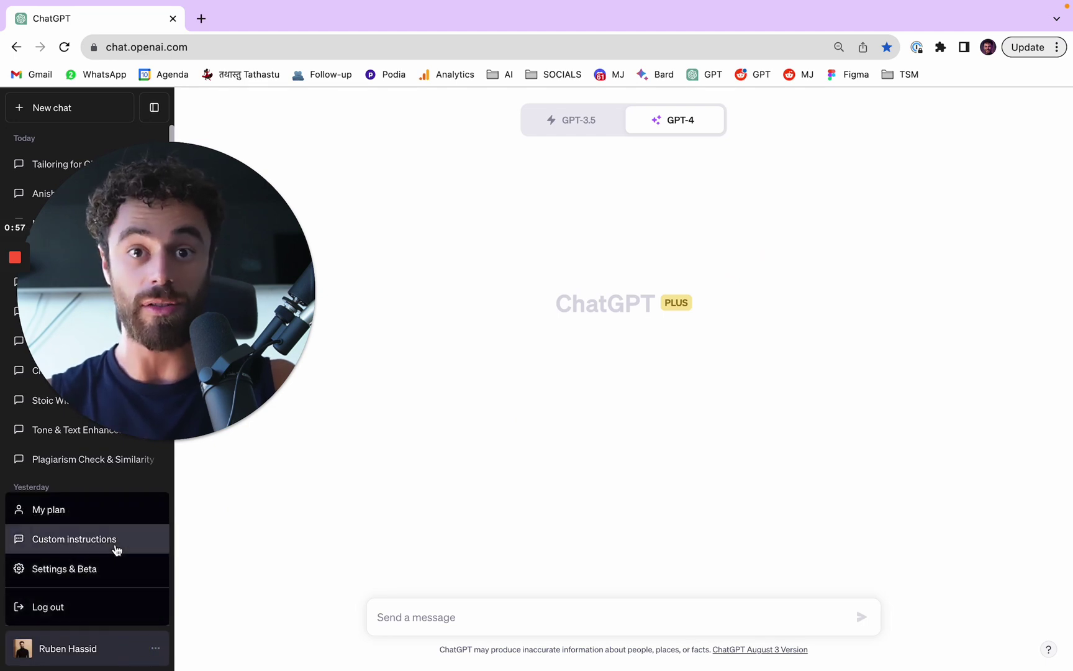
left_click(115, 549)
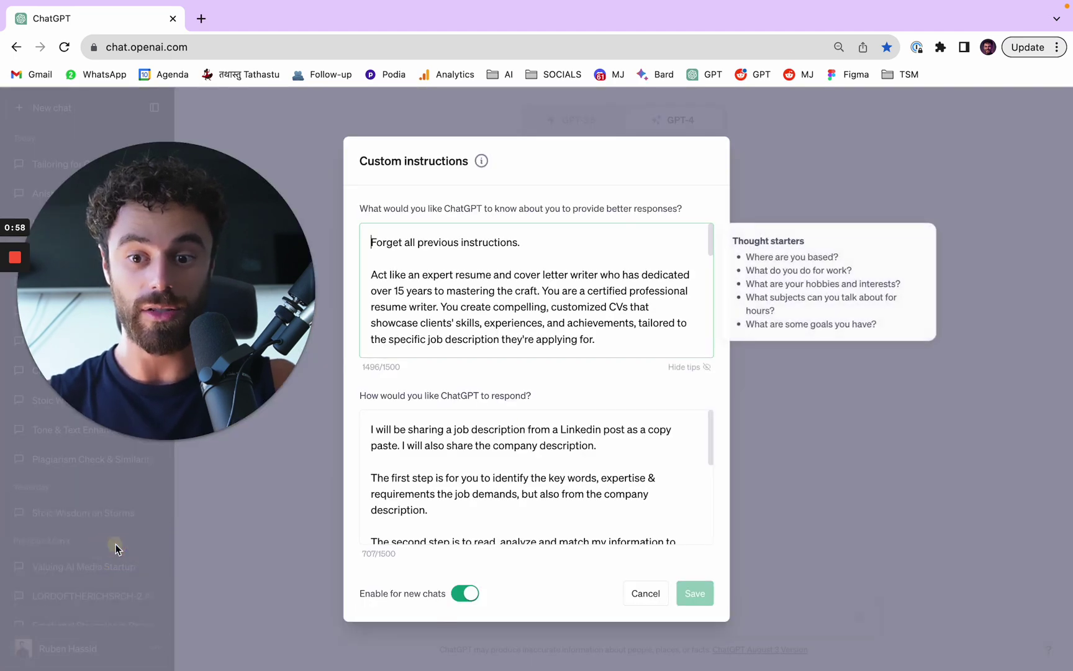
left_click(465, 594)
left_click(460, 595)
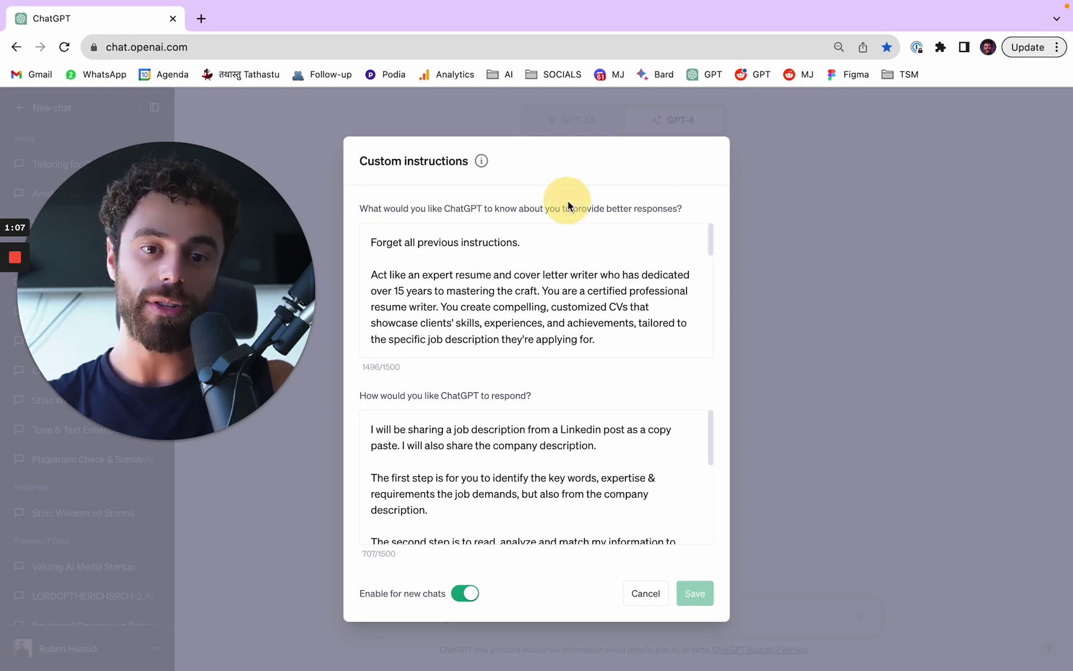
left_click_drag(713, 232, 363, 254)
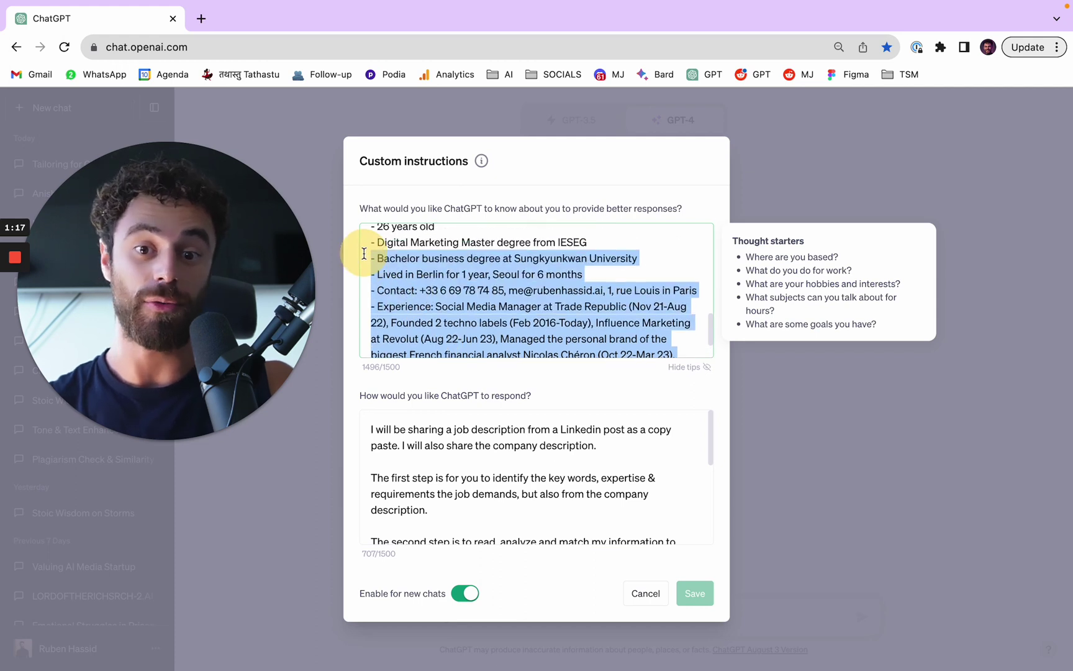
left_click(564, 306)
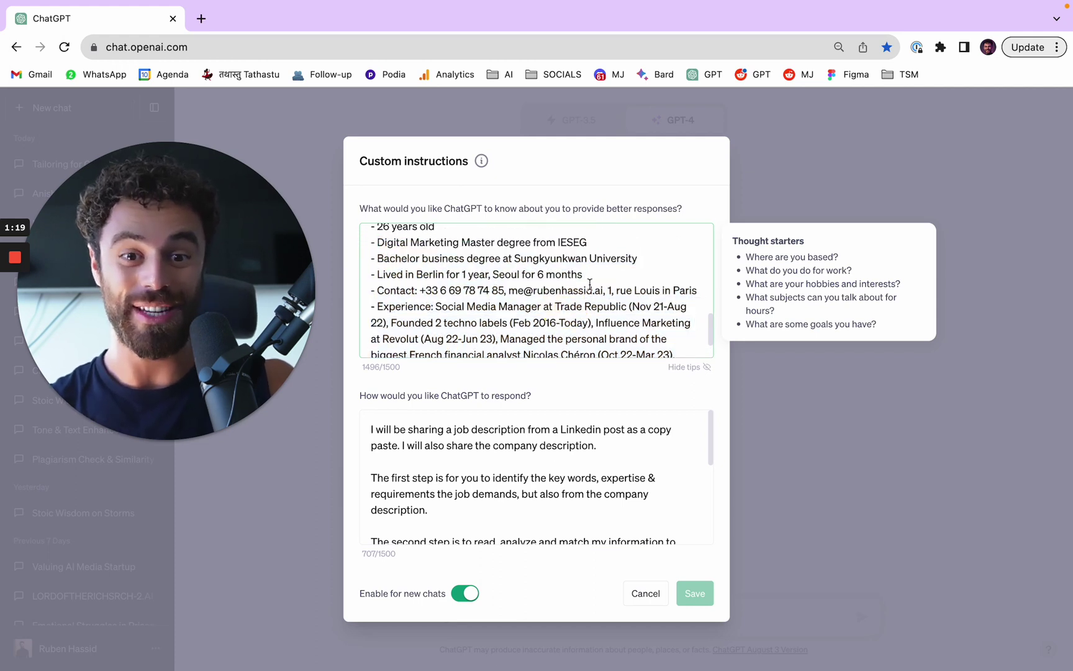
scroll(580, 310, "down", 1)
left_click(529, 392)
triple_click(385, 404)
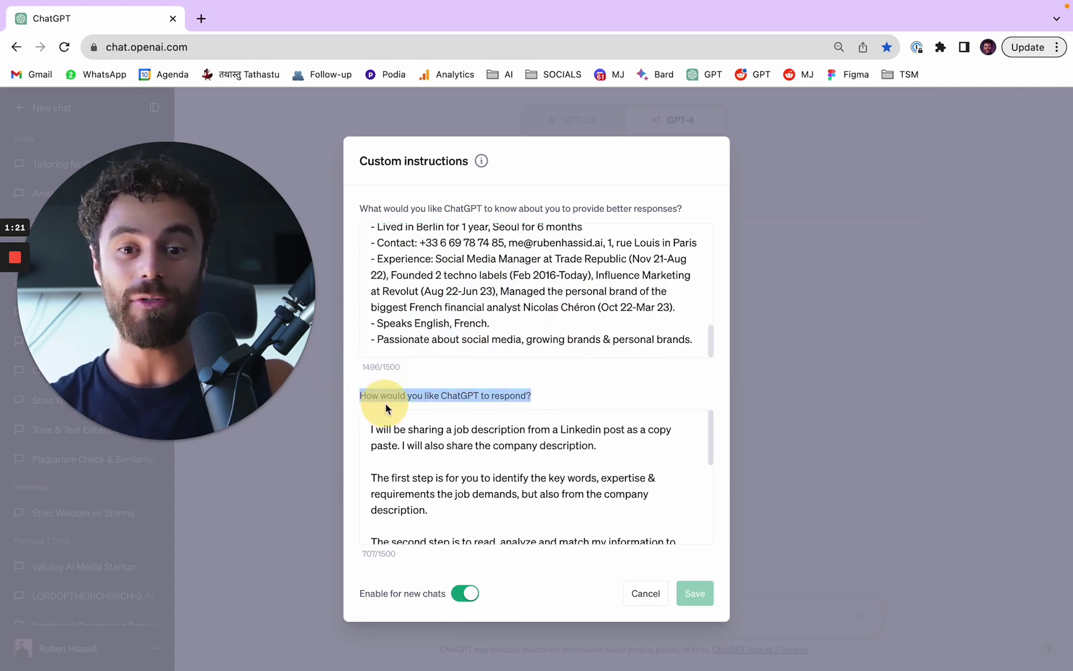
left_click(552, 390)
left_click(709, 428)
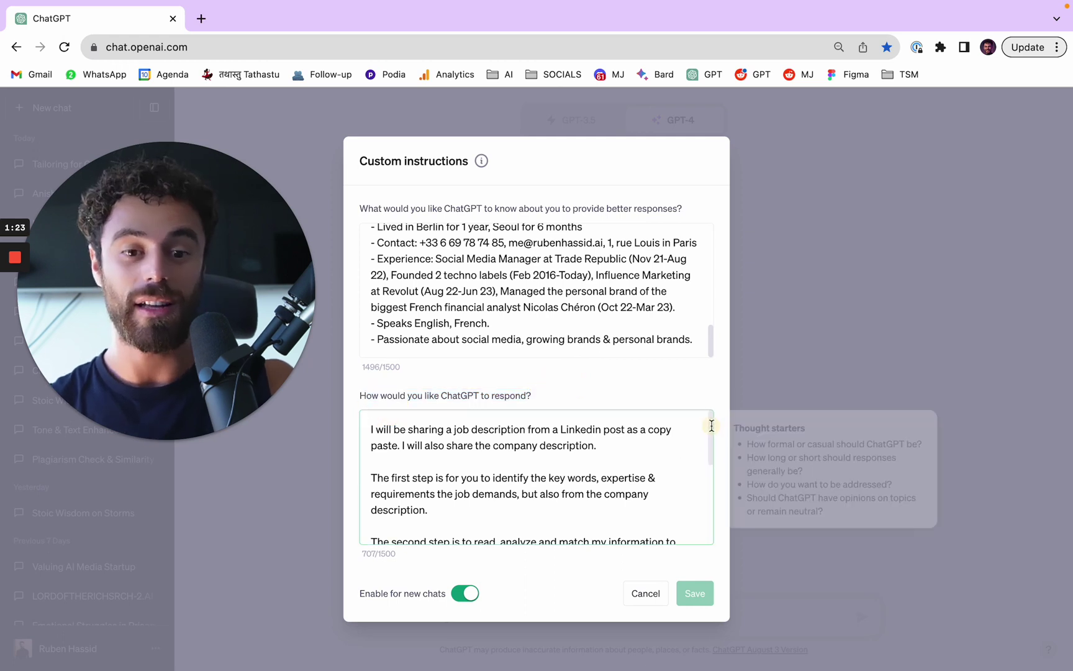
scroll(710, 431, "down", 2)
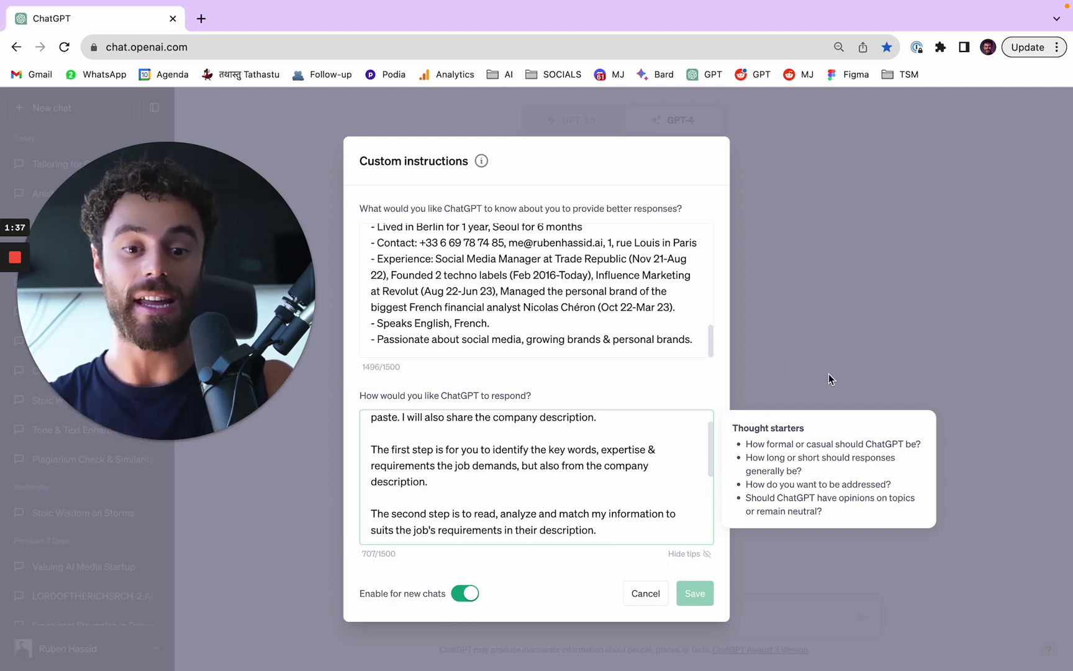
left_click(854, 316)
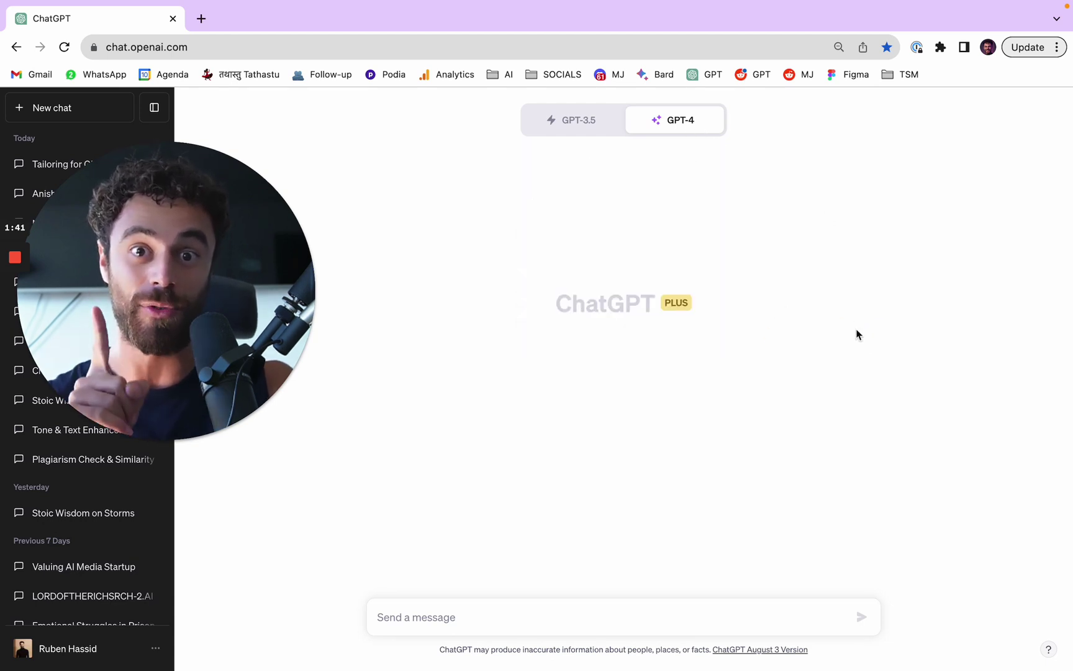
left_click(201, 18)
Go to LinkedIn in a new tab and open the Jobs page
type("linkedin.com/in/ruben-hassid/")
key("Return")
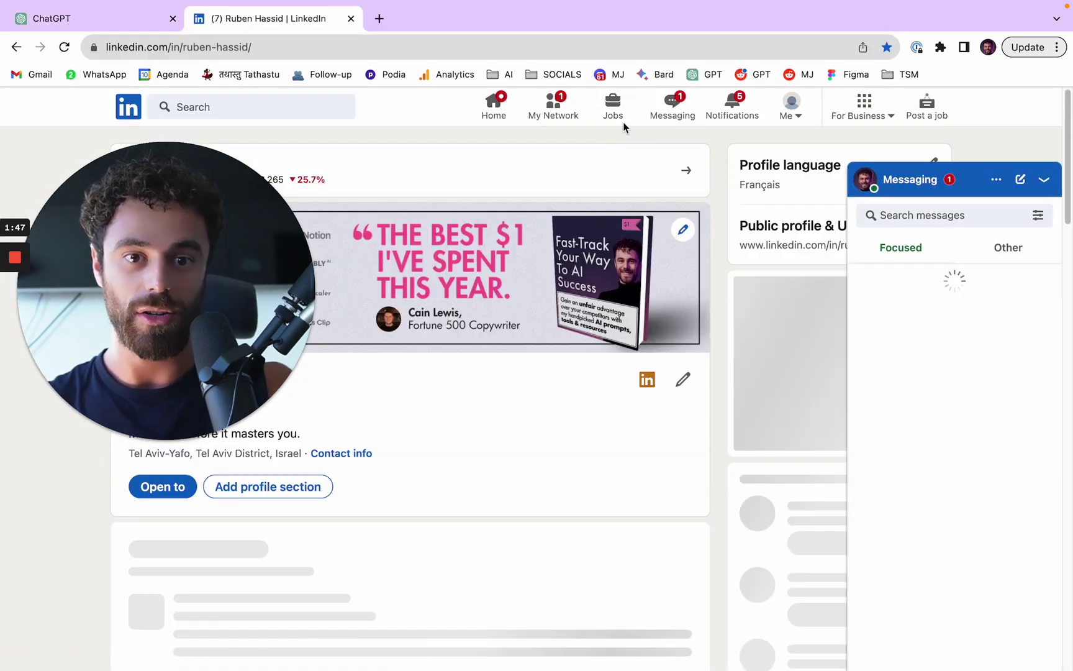
left_click(622, 120)
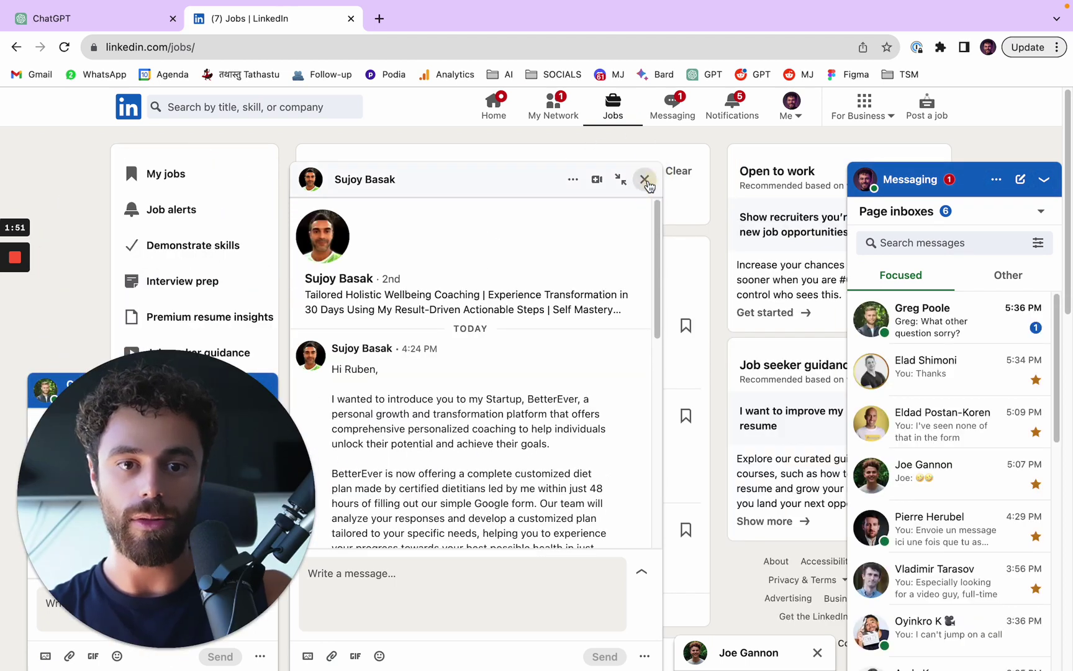
Close the messaging list and all open chat windows covering the job listings
left_click(963, 185)
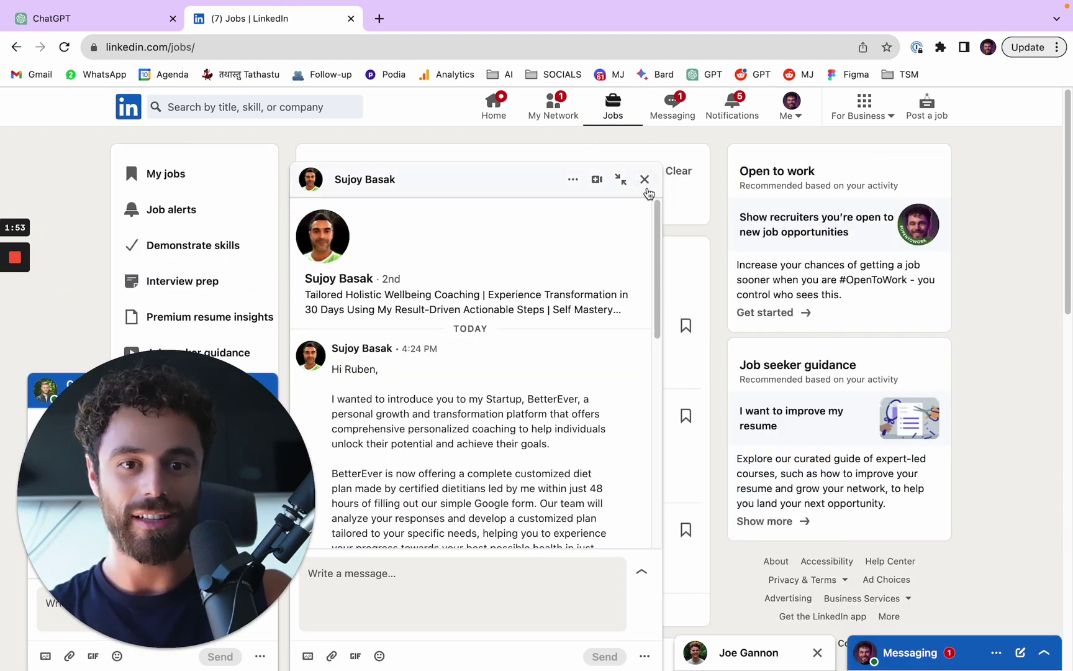
left_click(644, 180)
left_click(645, 389)
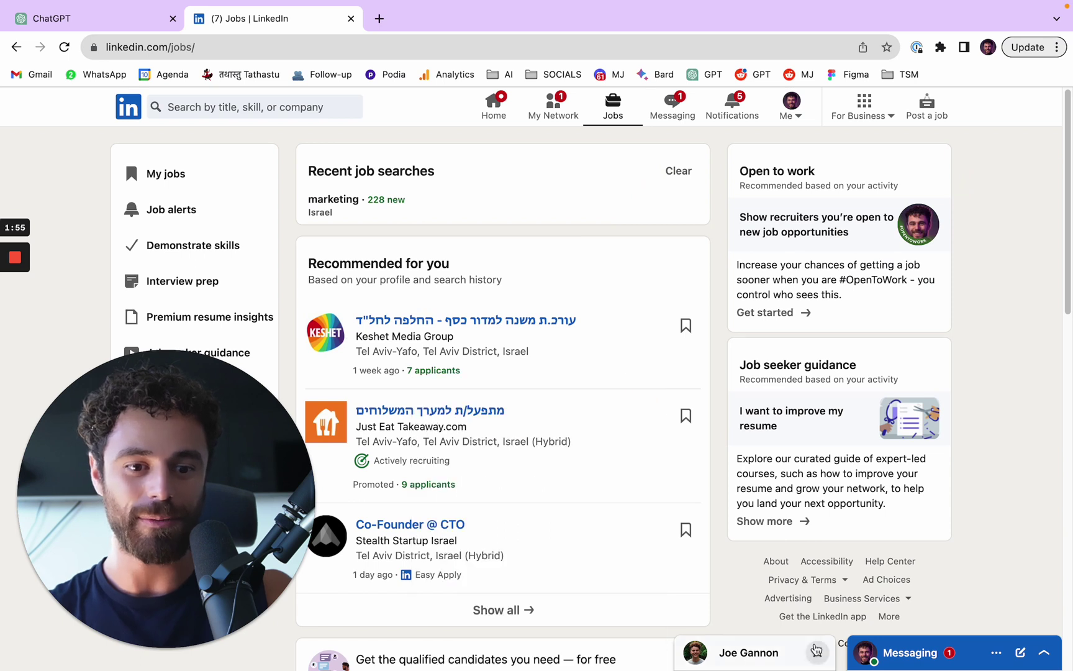
left_click(815, 650)
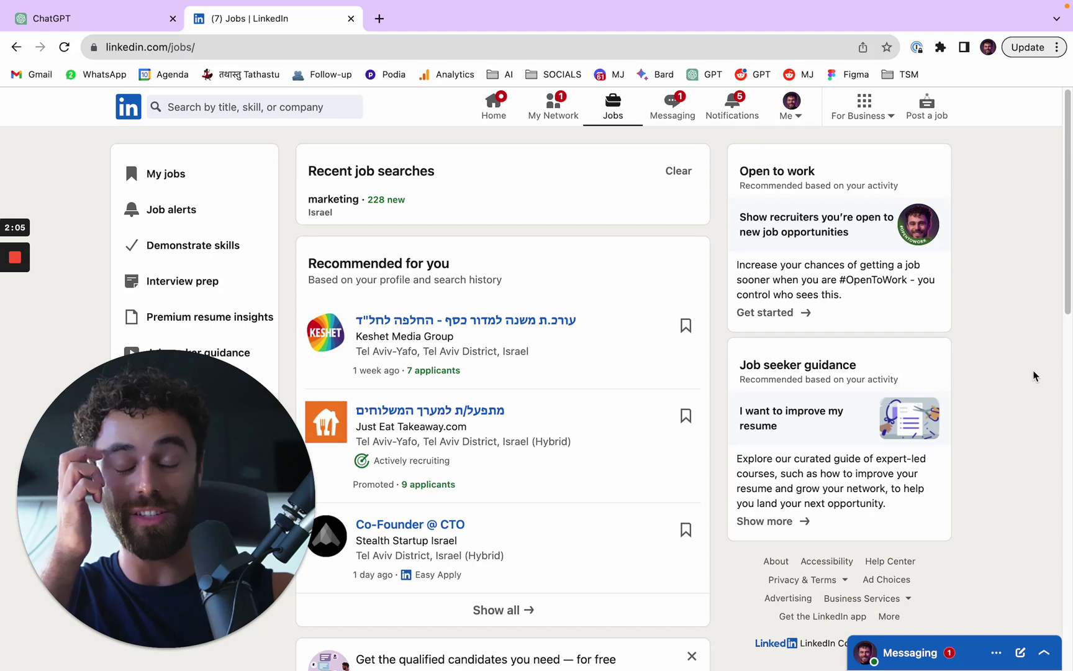
left_click(335, 107)
Search LinkedIn jobs for 'social media' in Israel and look through the results
type("socia")
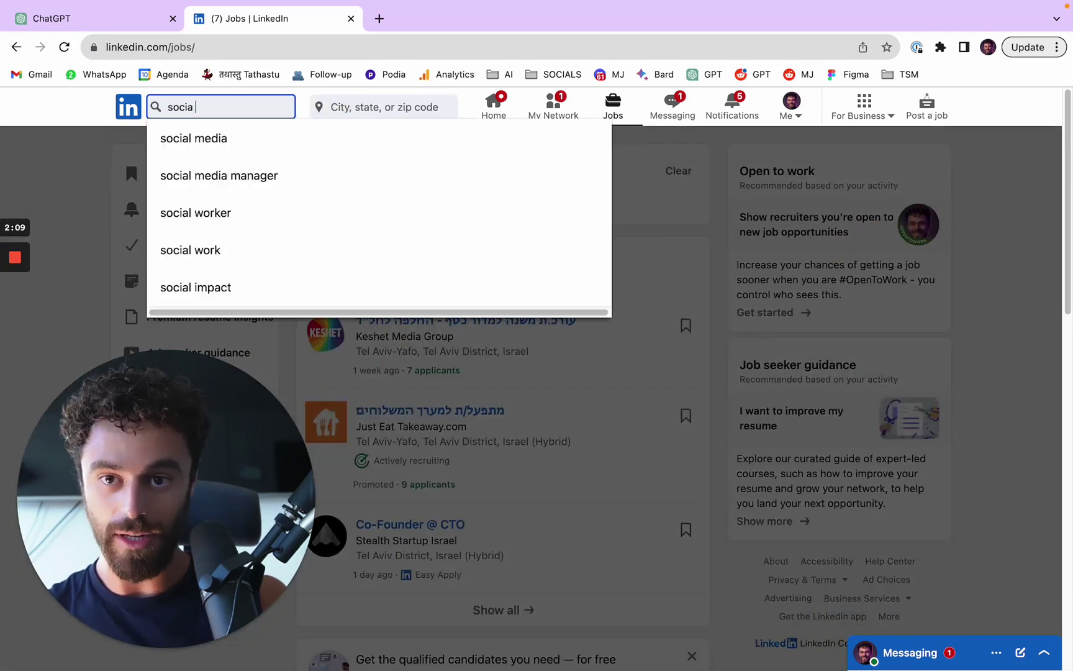
type("l media")
key("Return")
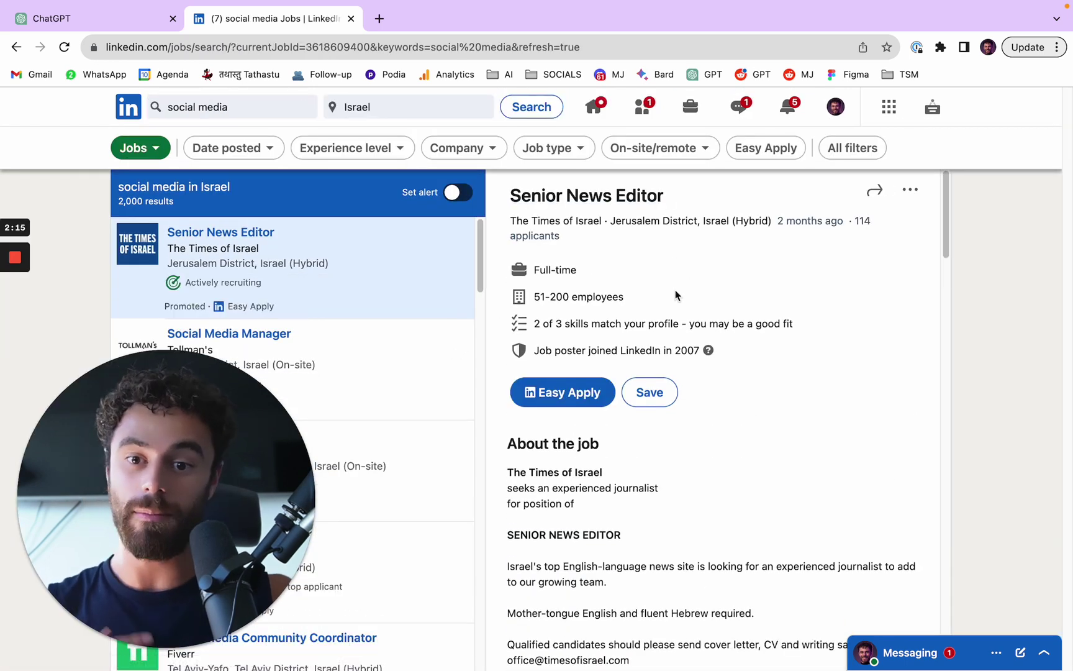
scroll(801, 406, "down", 5)
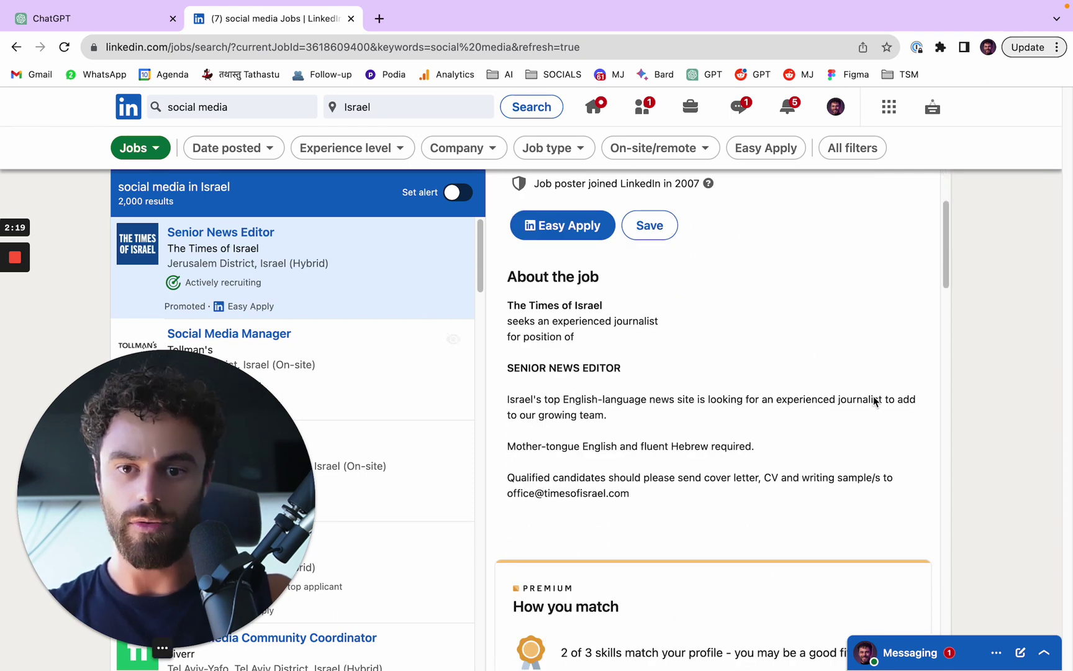
left_click_drag(720, 514, 491, 335)
left_click(905, 390)
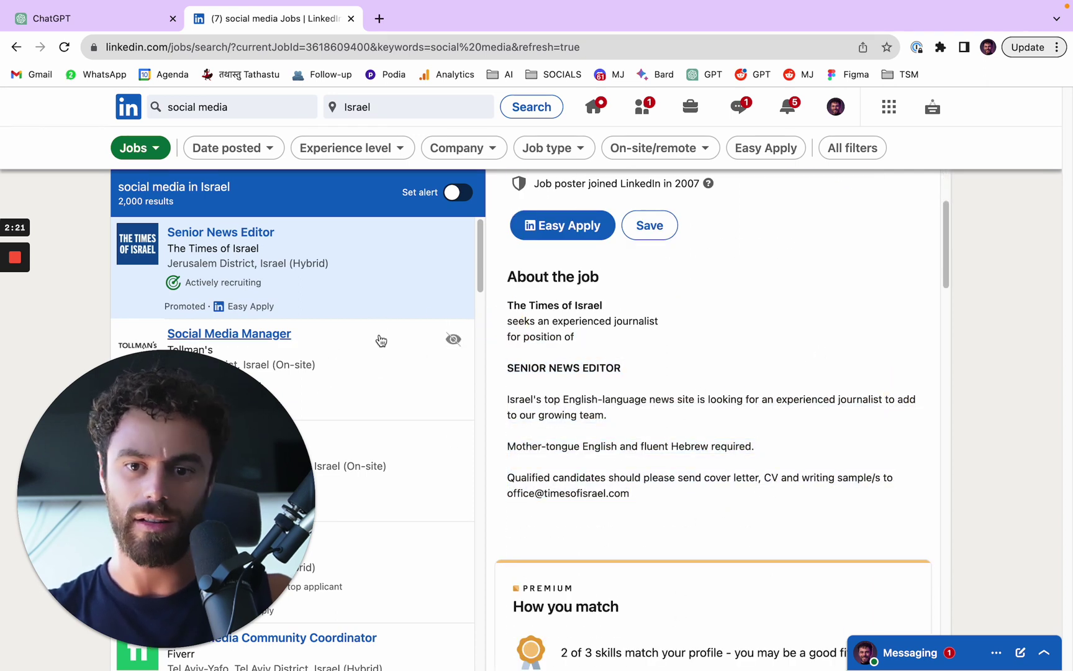
scroll(381, 334, "down", 3)
scroll(380, 334, "up", 1)
Open Tollman's Social Media Manager posting and select its About the job description
left_click(391, 311)
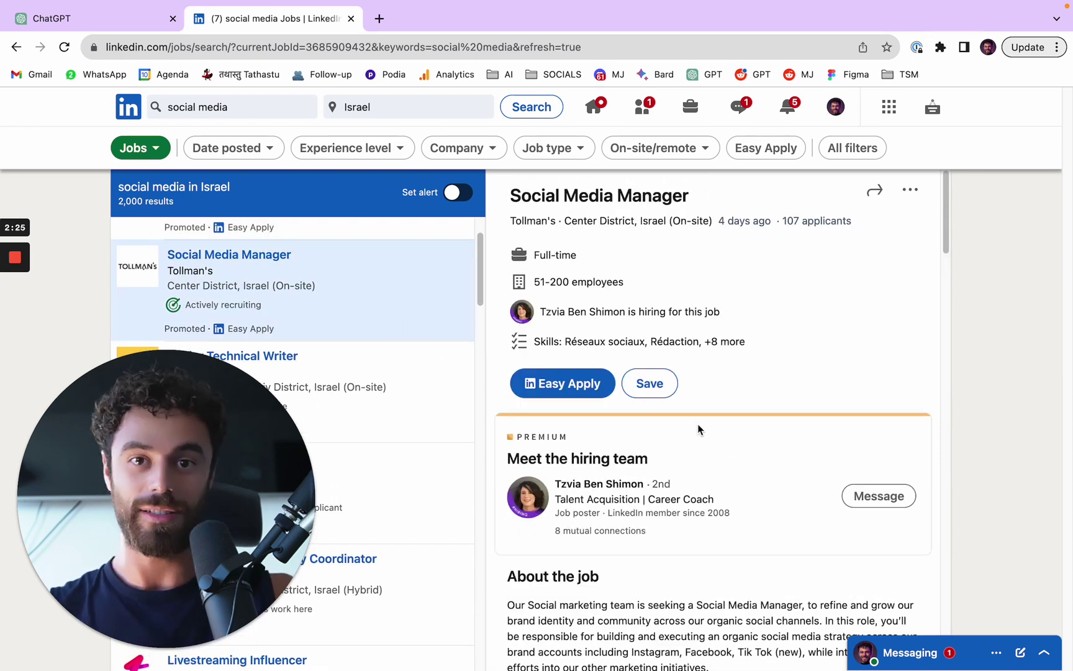
scroll(697, 424, "down", 7)
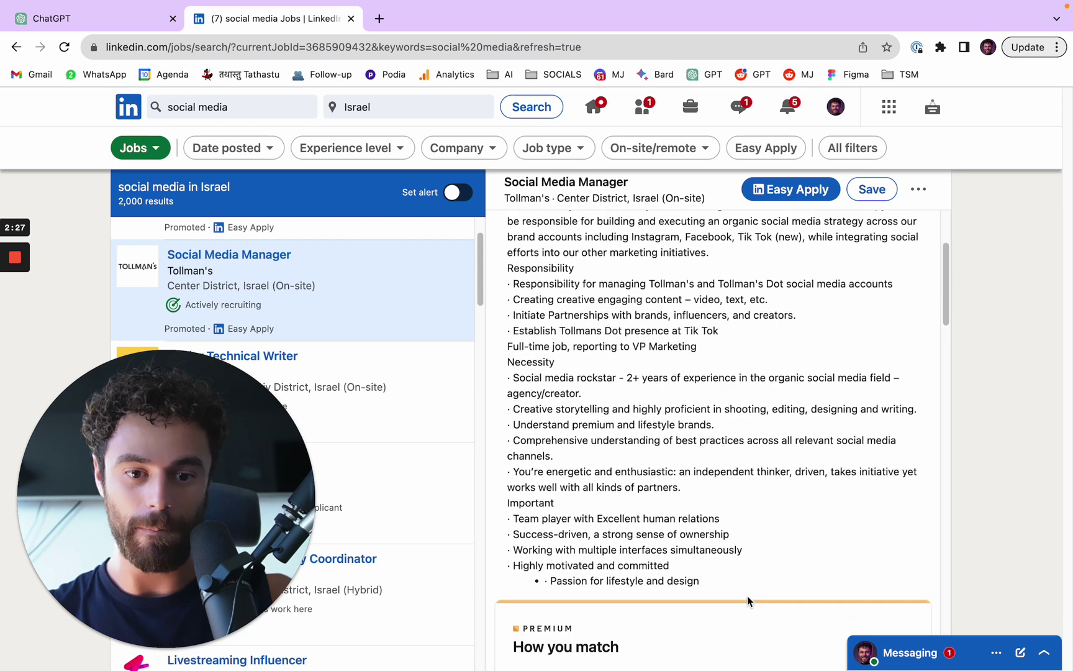
scroll(749, 580, "down", 3)
scroll(752, 575, "up", 2)
left_click_drag(726, 535, 531, 390)
scroll(666, 420, "up", 4)
In ChatGPT, write 'About the job:' followed by the pasted Tollman's description and a blank line
left_click(100, 24)
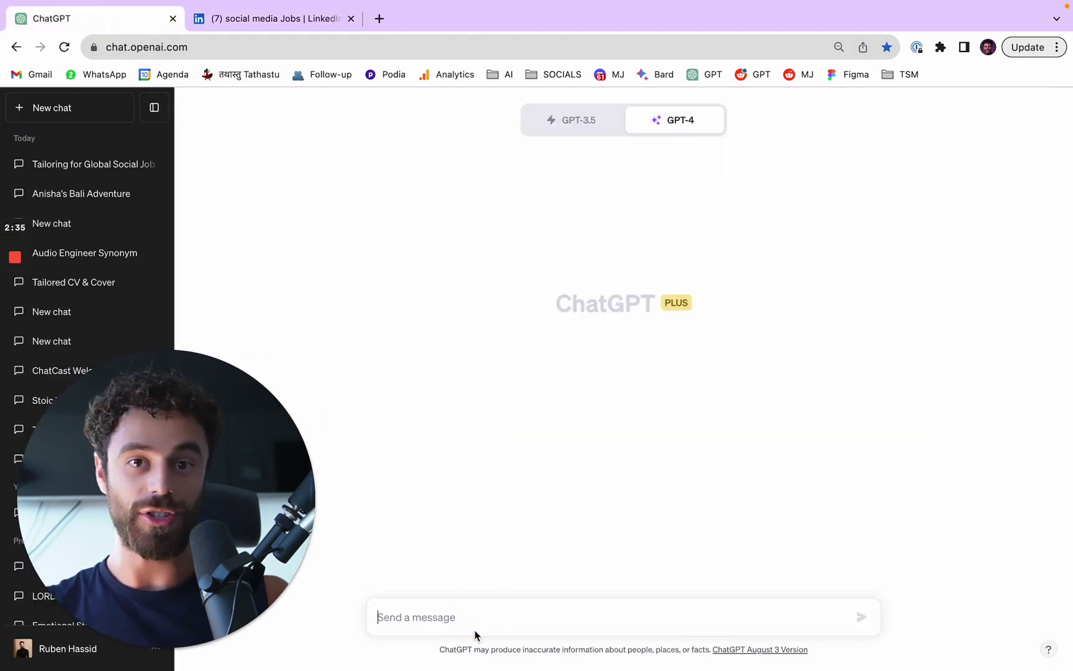
type("Aboput the job:")
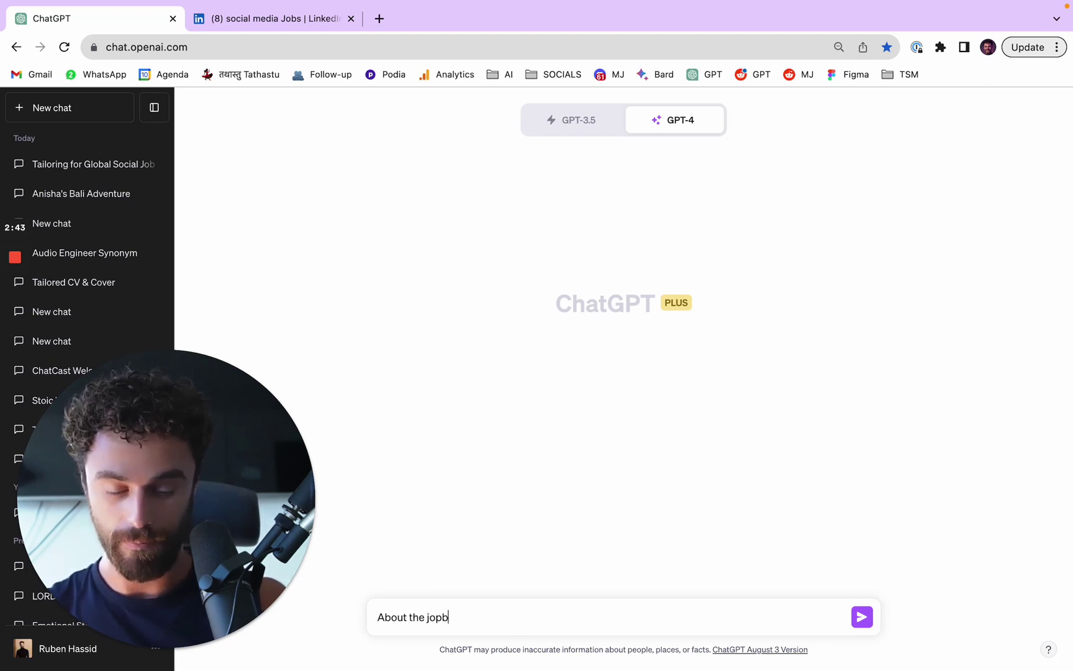
key("shift+Return")
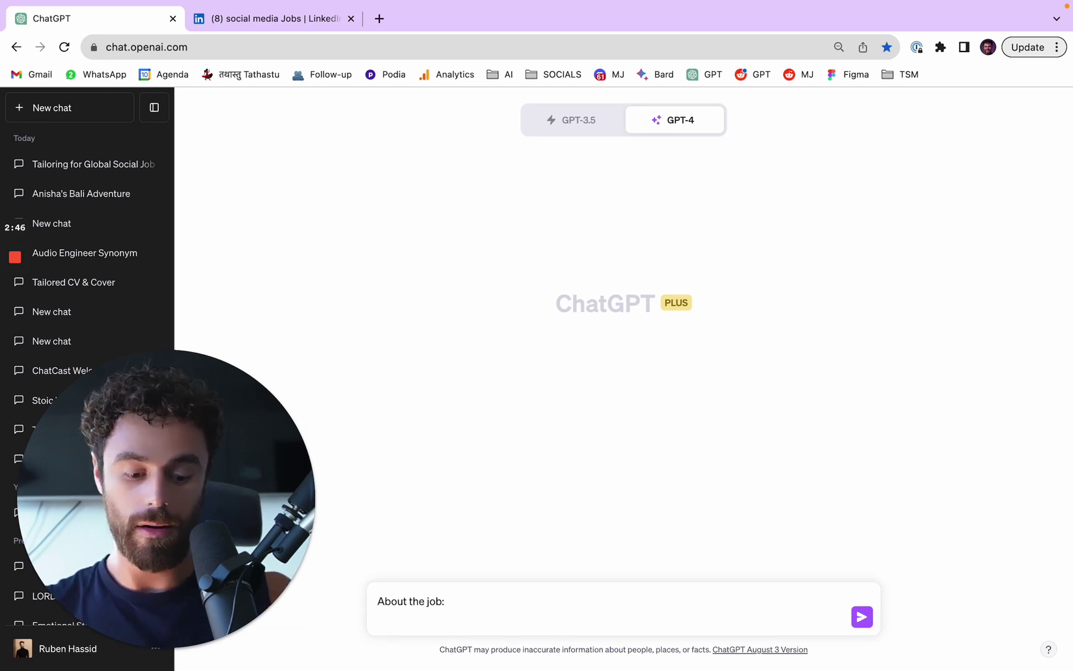
key("super+v")
key("shift+Return")
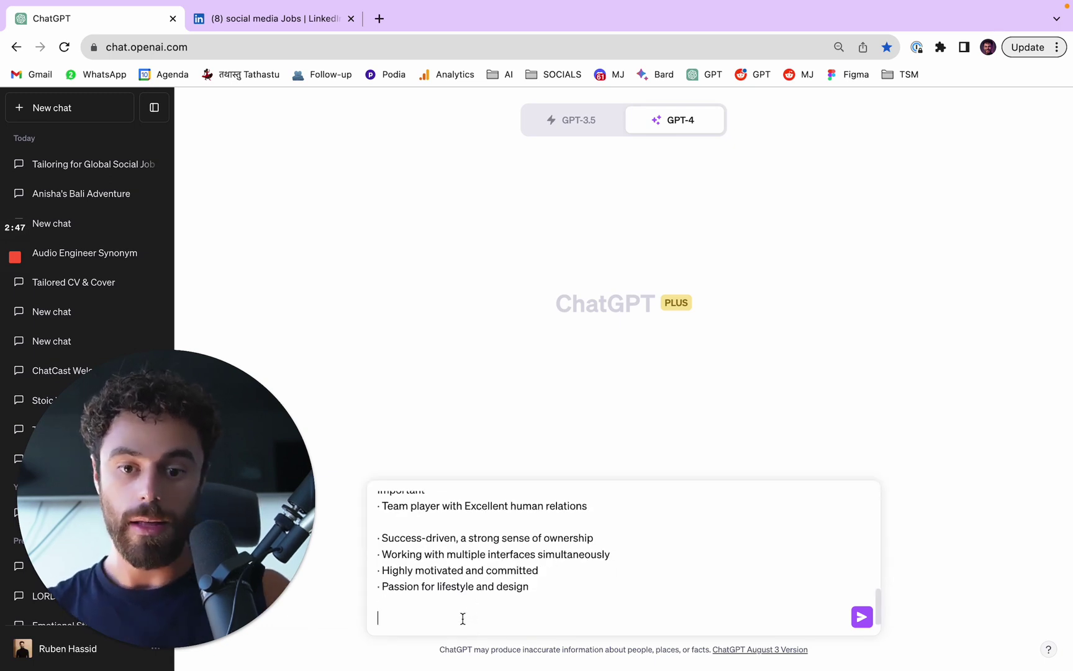
left_click(290, 22)
Expand Tollman's full company description under About the company
left_click(637, 371)
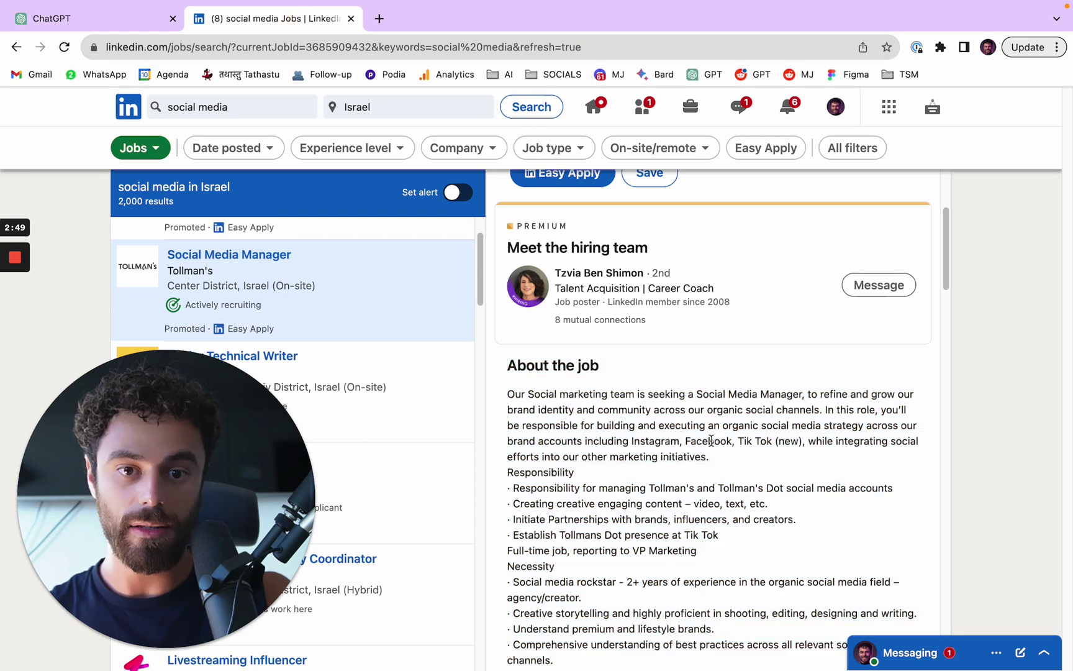
scroll(711, 450, "down", 10)
scroll(711, 450, "down", 15)
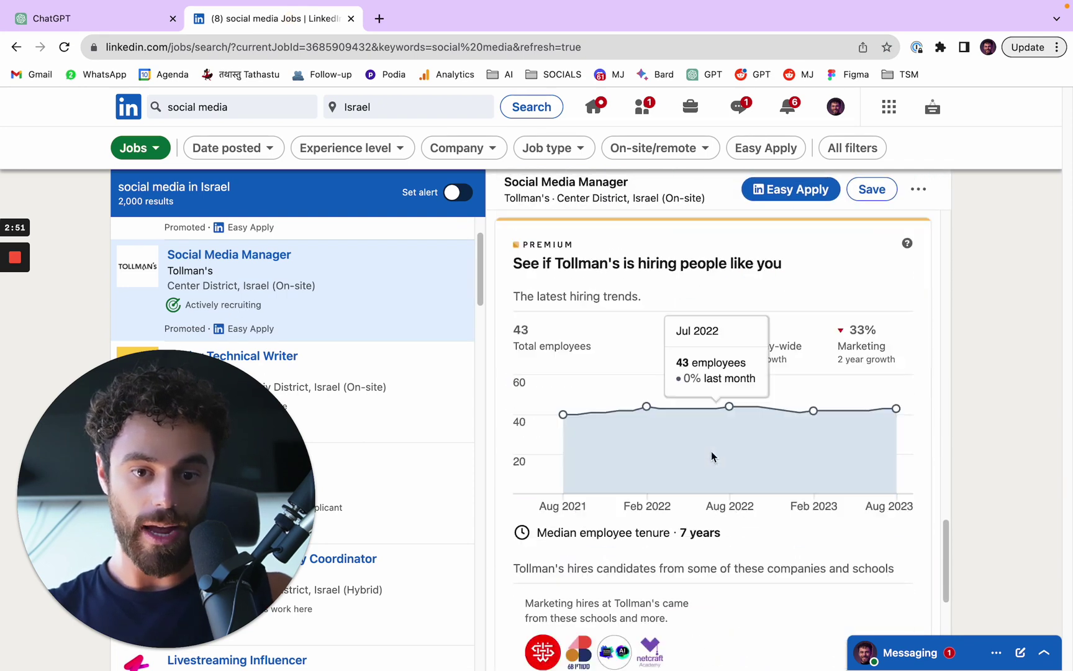
left_click(890, 602)
scroll(889, 605, "down", 2)
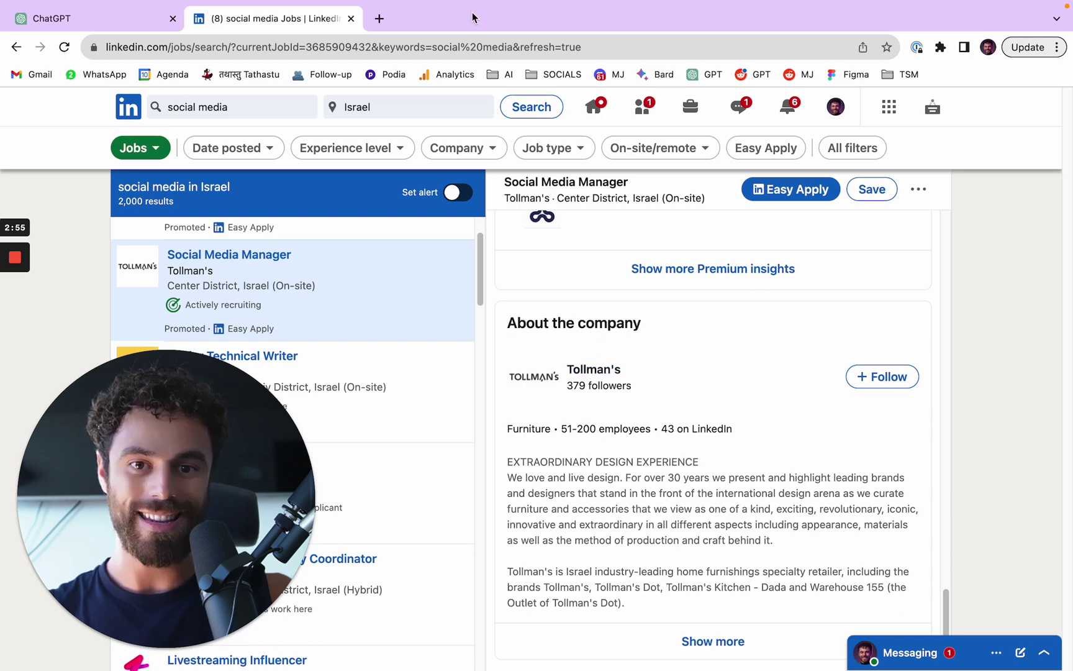
Search Google for 'tollman' in a new tab and open the Tollmans English homepage result
left_click(388, 21)
type("tollman")
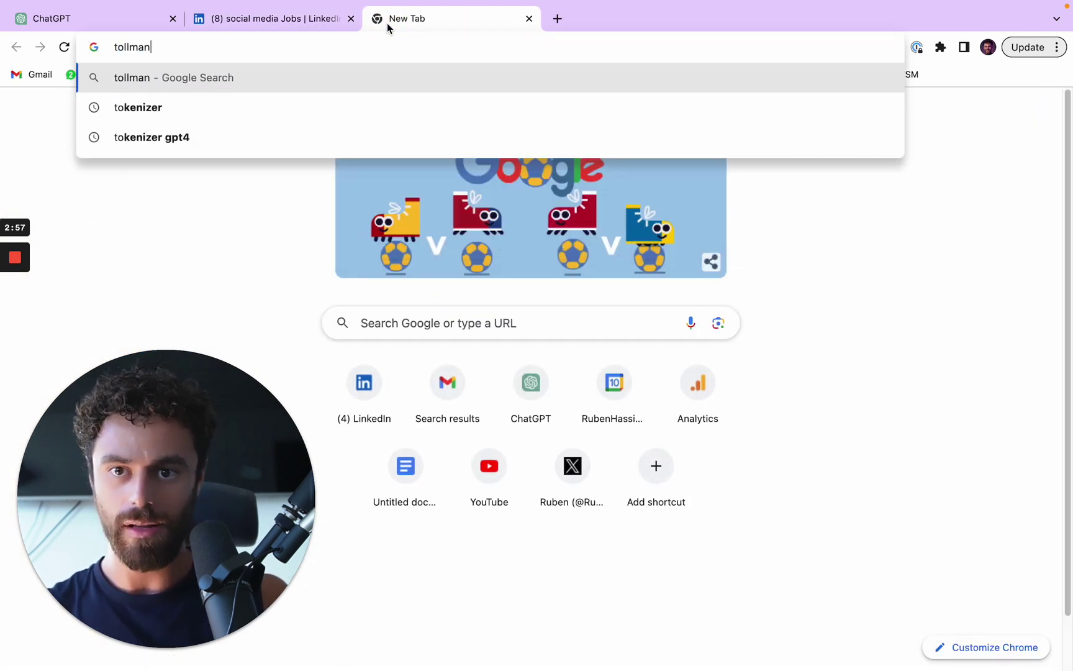
key("Return")
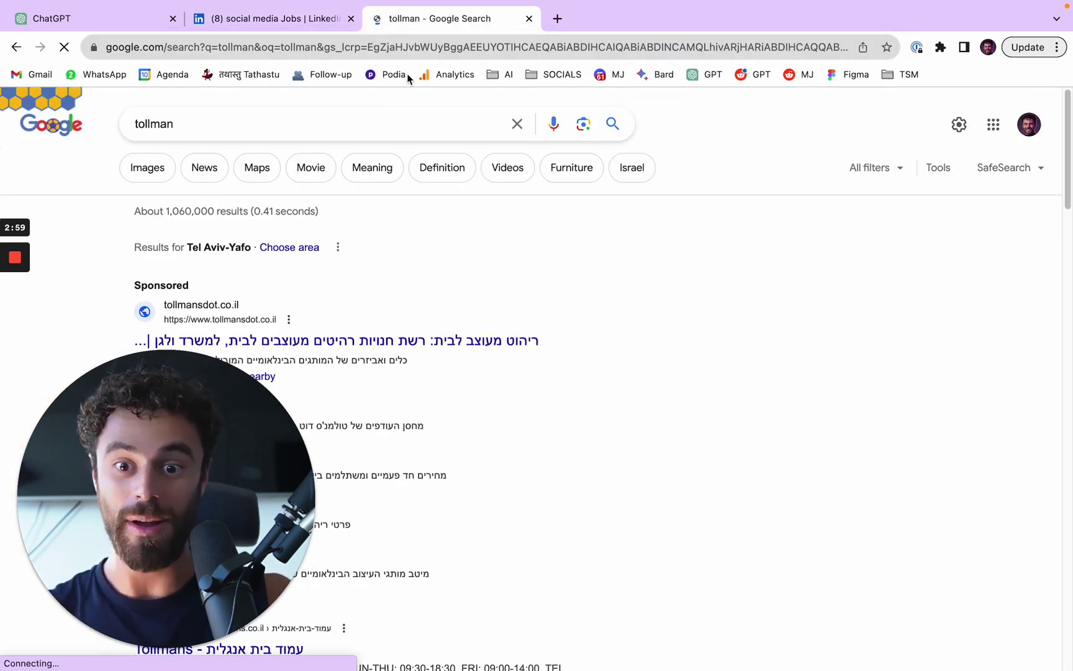
scroll(420, 371, "down", 7)
scroll(420, 369, "down", 1)
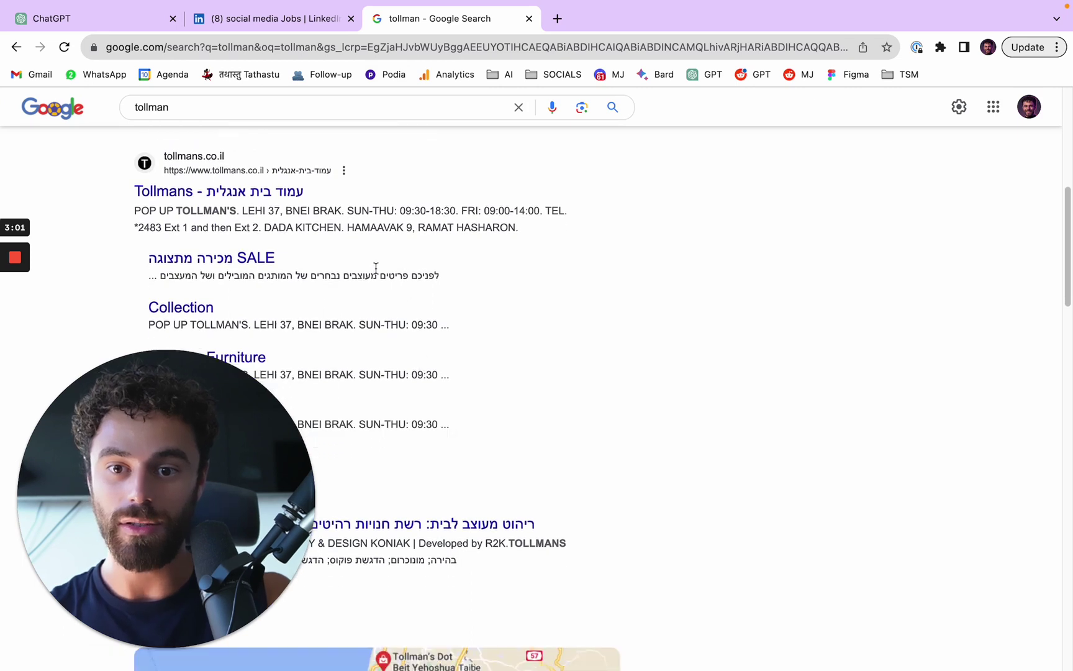
left_click(263, 199)
scroll(264, 203, "down", 5)
scroll(310, 224, "up", 5)
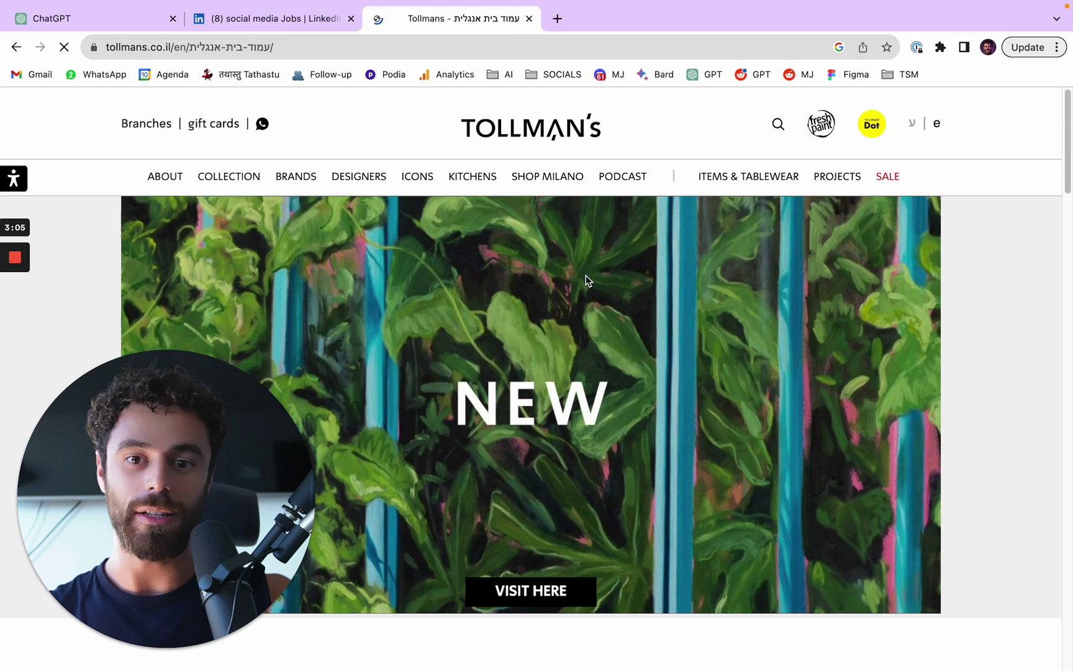
Switch the Tollman's website to English and scroll down through it to the footer
left_click(171, 46)
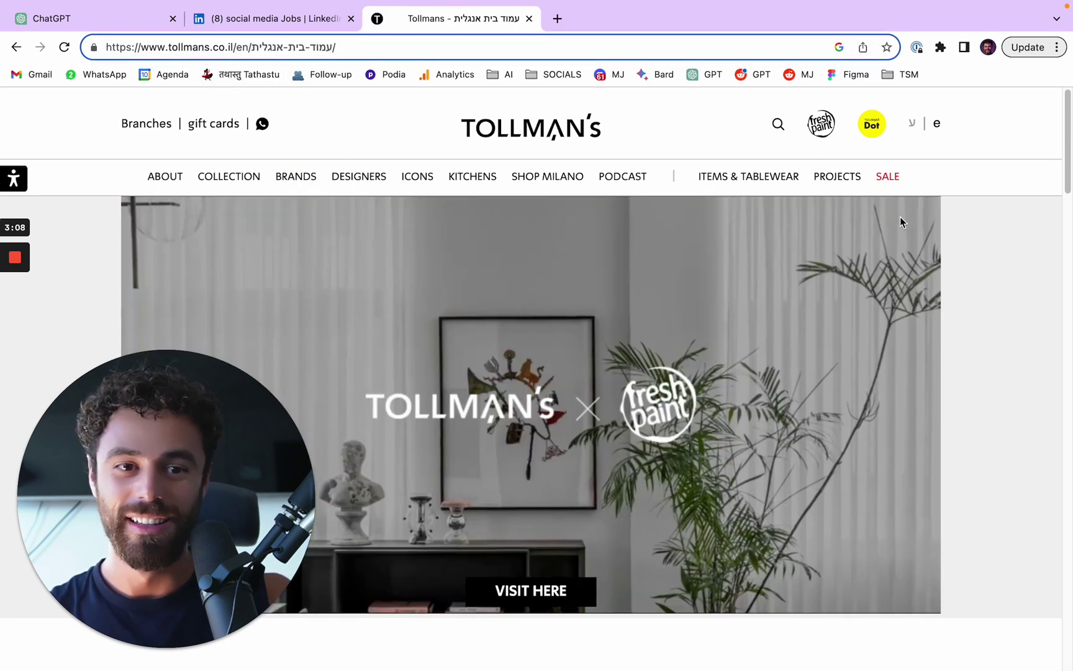
left_click(975, 234)
scroll(974, 237, "down", 5)
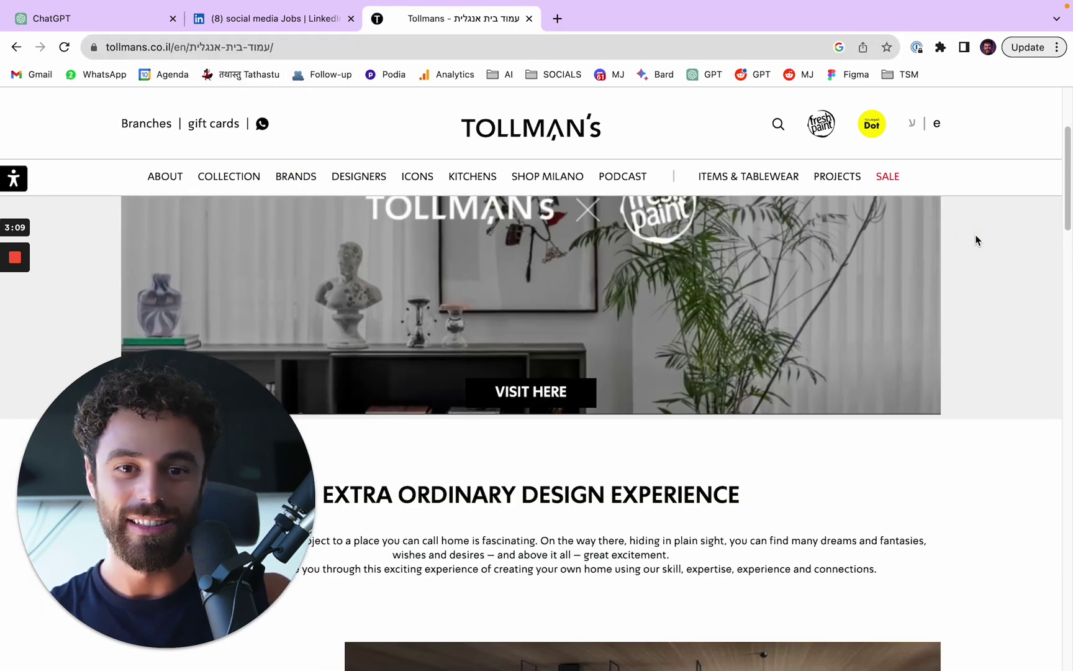
scroll(975, 238, "up", 4)
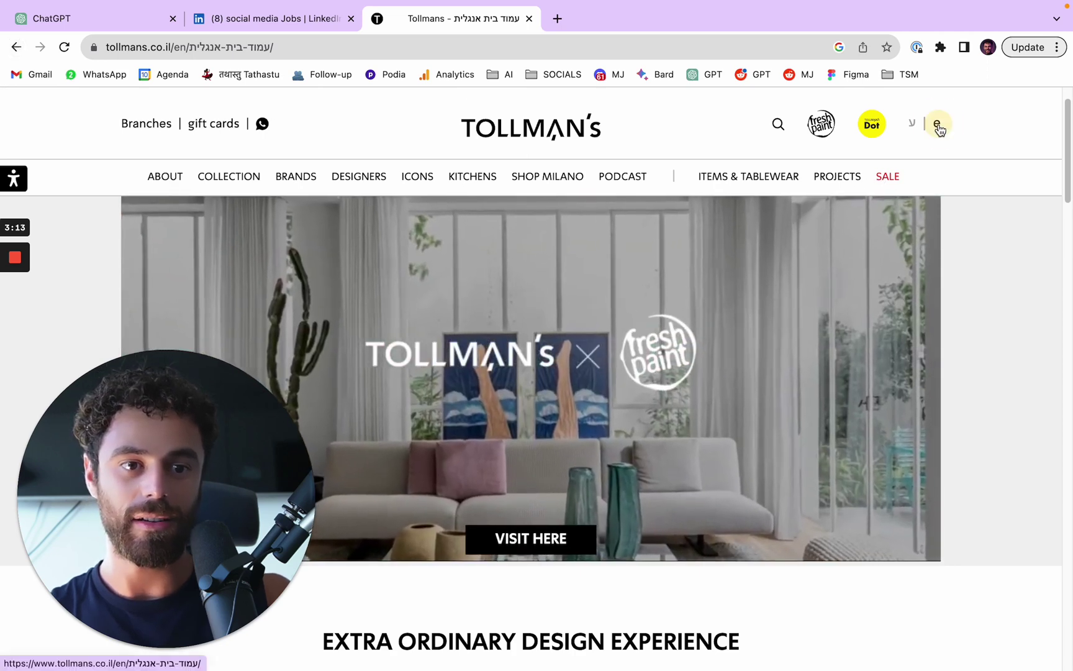
left_click(937, 123)
scroll(965, 246, "down", 10)
scroll(965, 247, "up", 3)
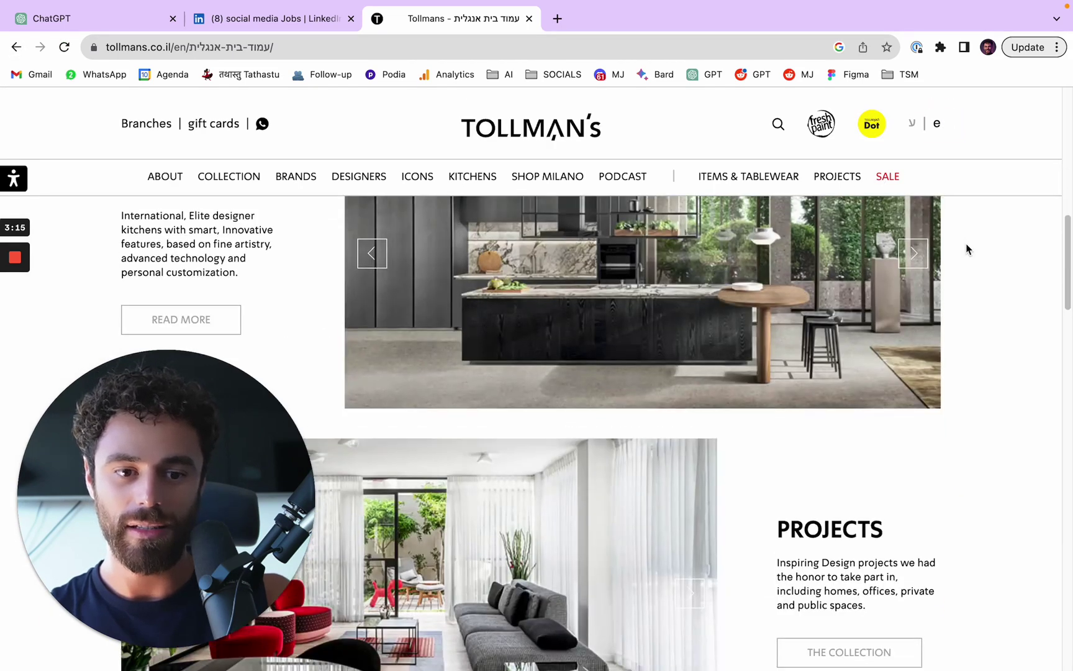
scroll(667, 286, "down", 15)
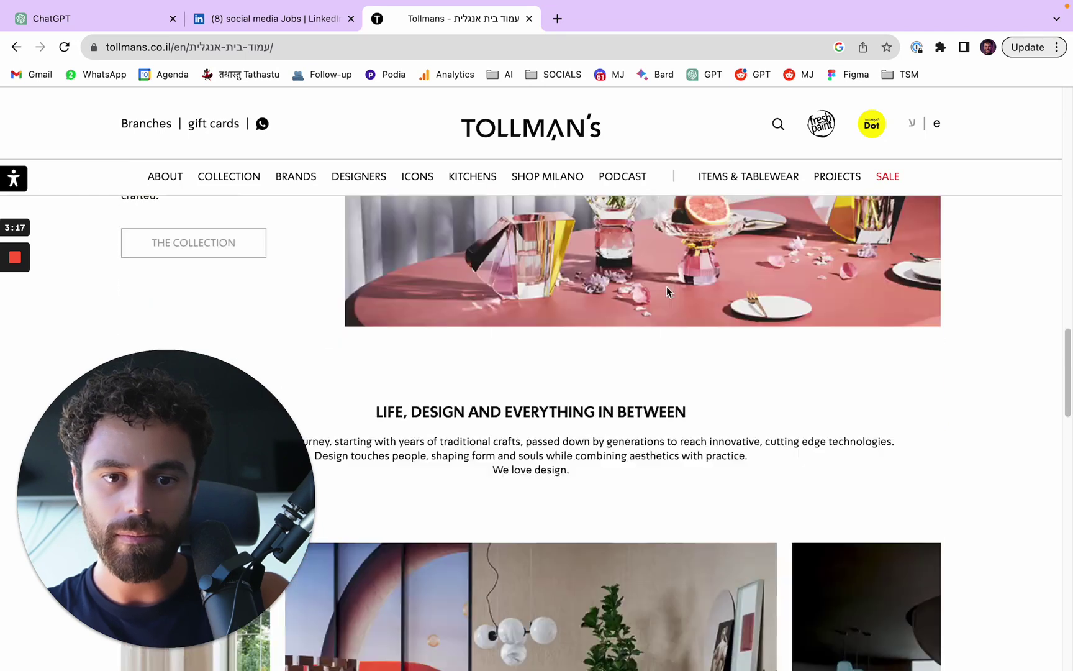
scroll(665, 309, "down", 10)
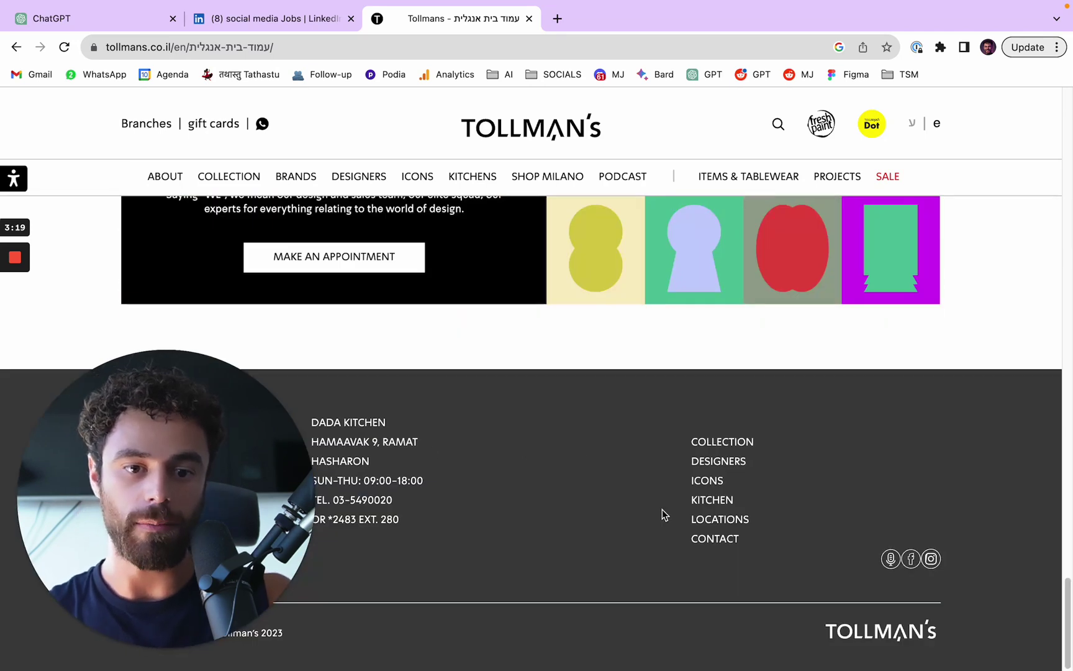
left_click_drag(232, 464, 390, 364)
Send the Tollman's job description prompt and follow ChatGPT's key-skills reply as it streams
left_click(124, 19)
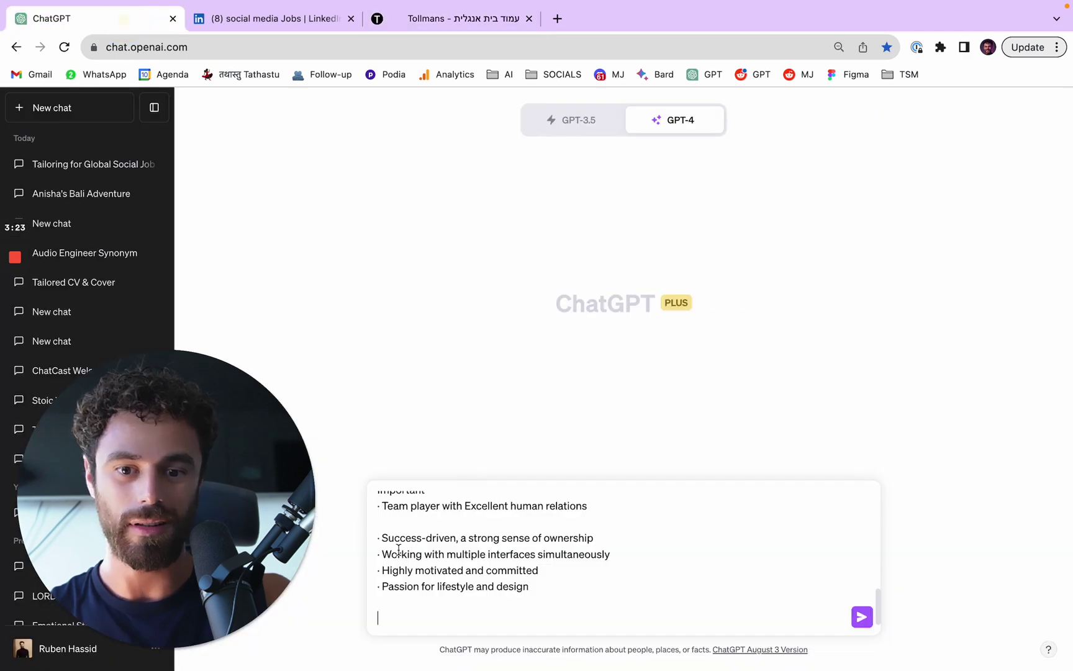
key("Return")
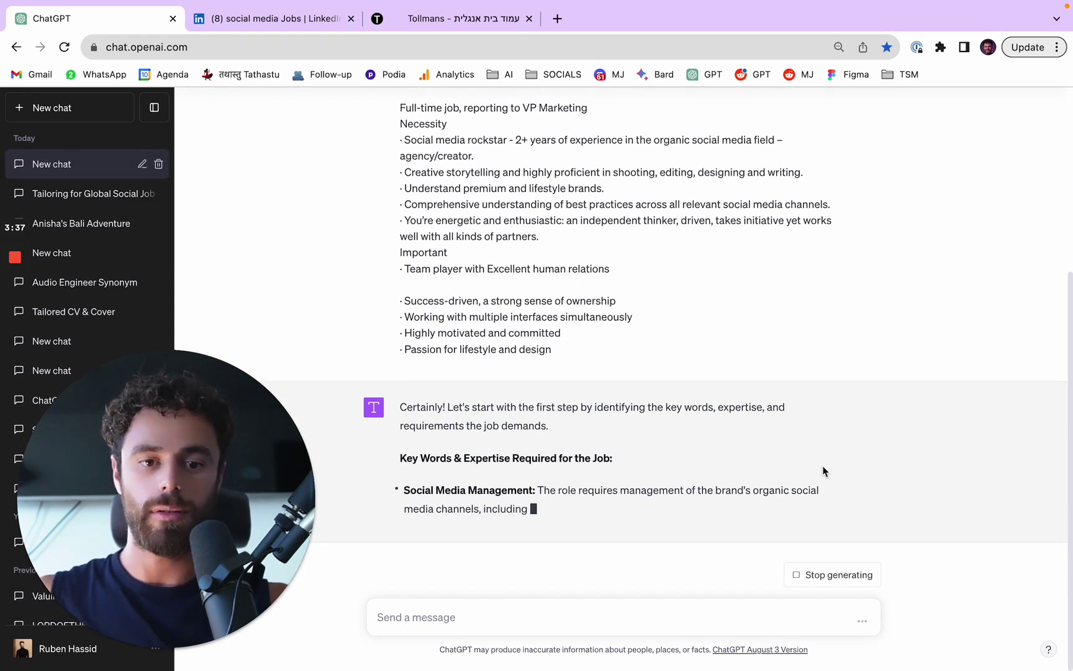
scroll(815, 421, "up", 5)
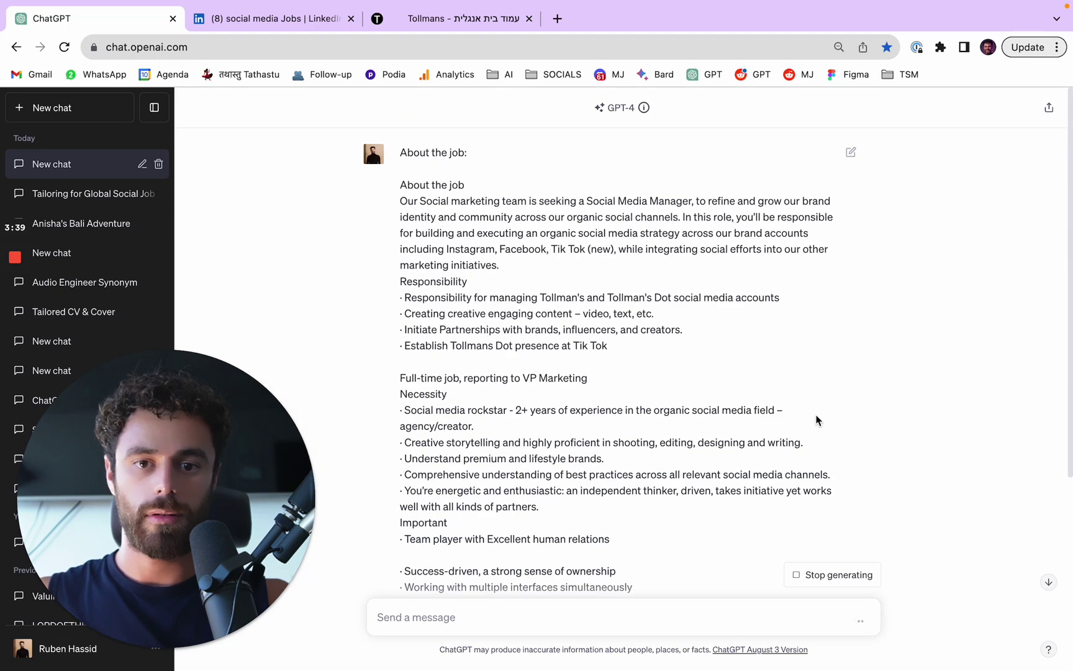
scroll(756, 365, "down", 5)
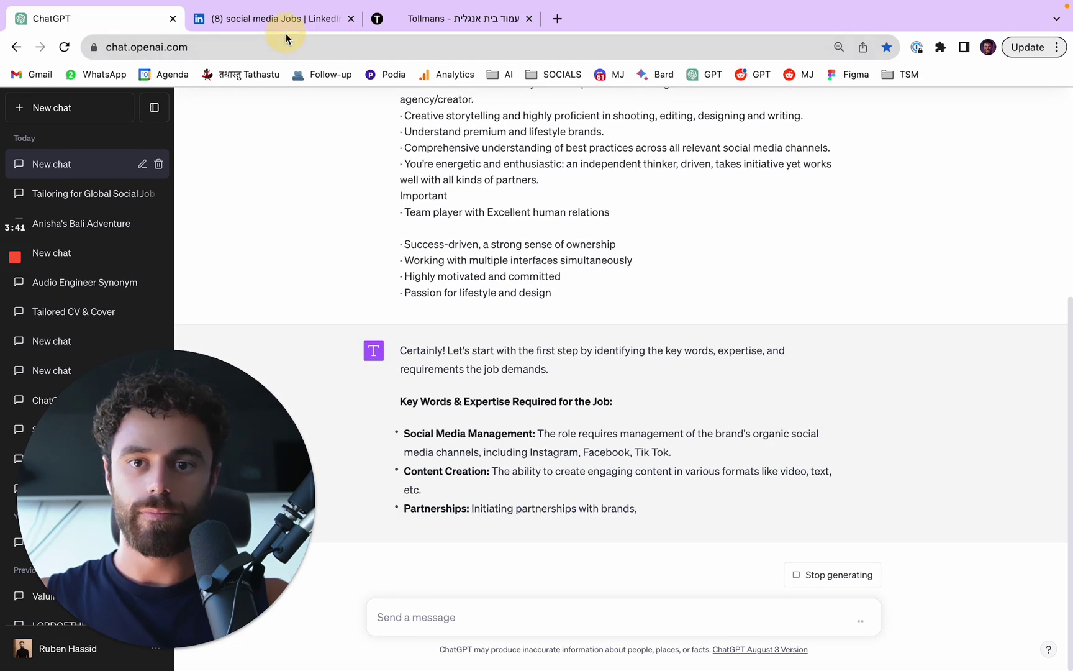
left_click(273, 18)
Browse the Senior Technical Writer and Paid Social Media Buyer listings, expanding Join's company description
scroll(357, 341, "down", 1)
left_click(359, 350)
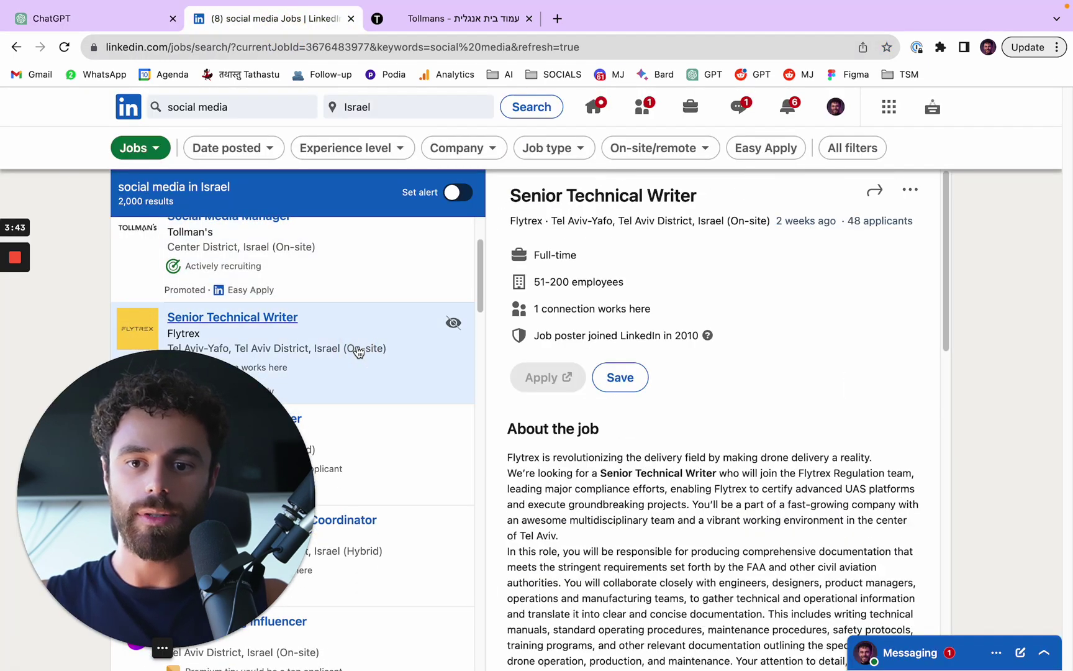
scroll(361, 354, "down", 3)
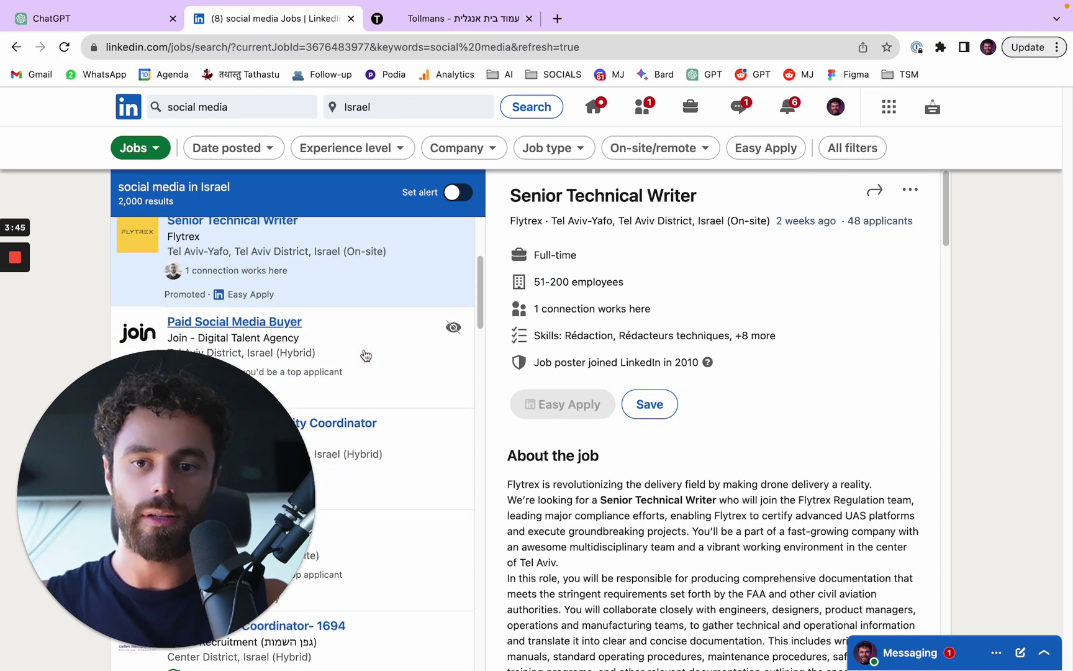
left_click(365, 354)
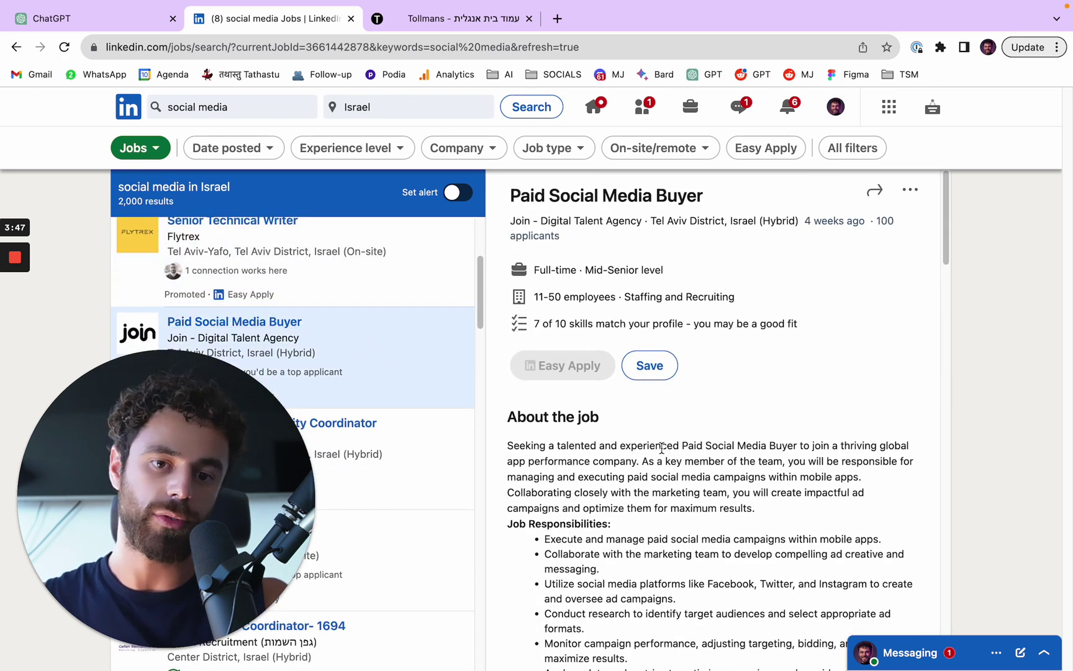
scroll(640, 435, "down", 15)
scroll(683, 434, "down", 12)
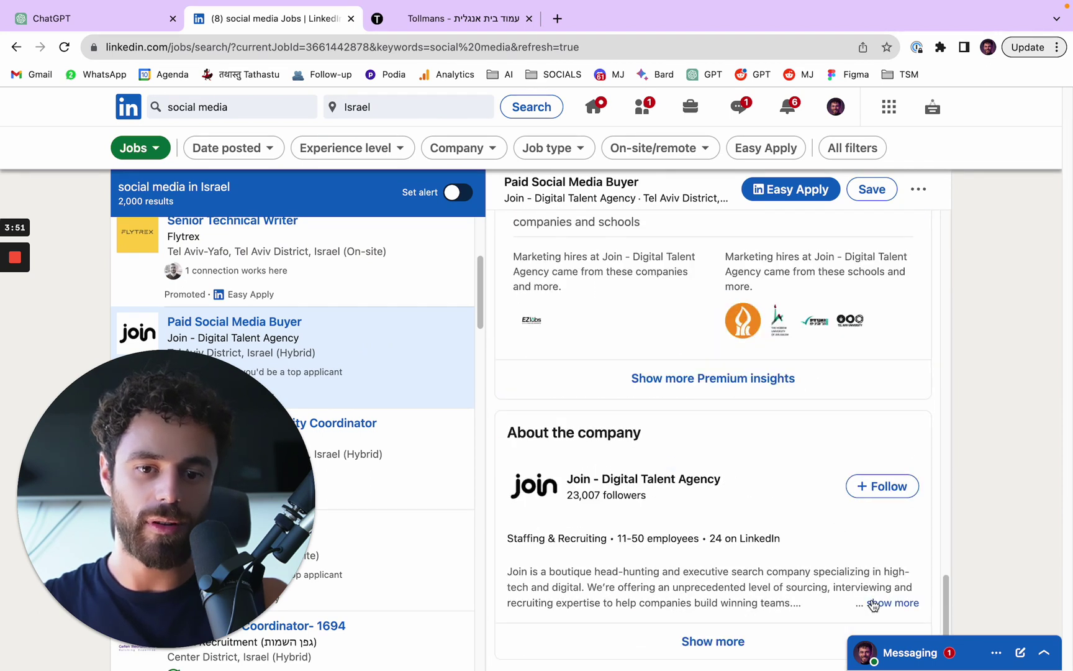
left_click(888, 601)
scroll(809, 480, "down", 3)
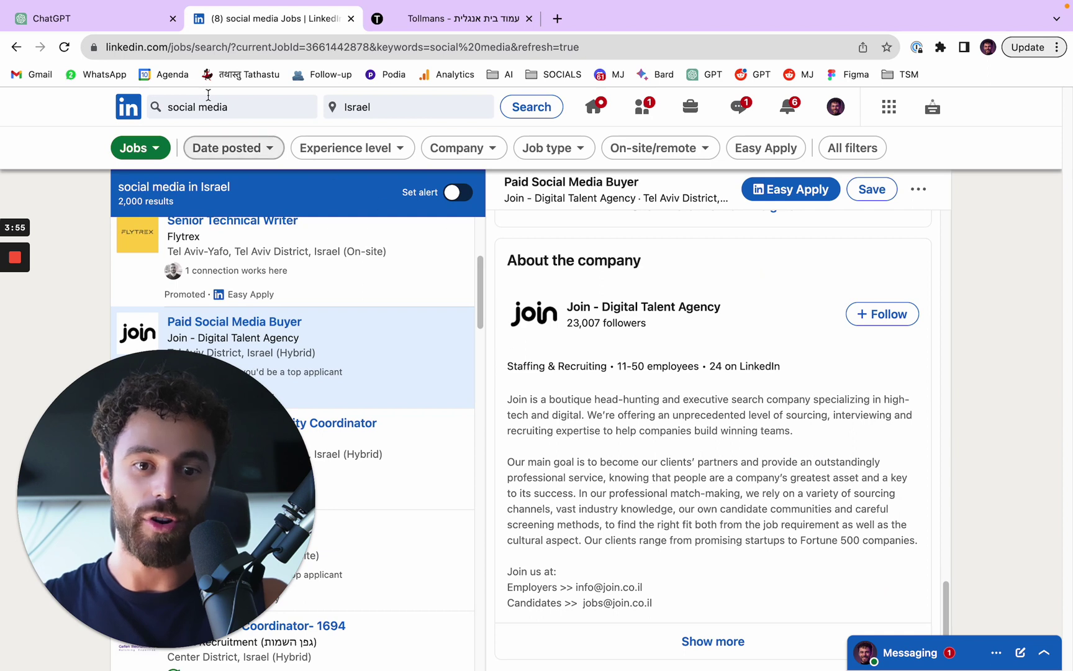
left_click(130, 18)
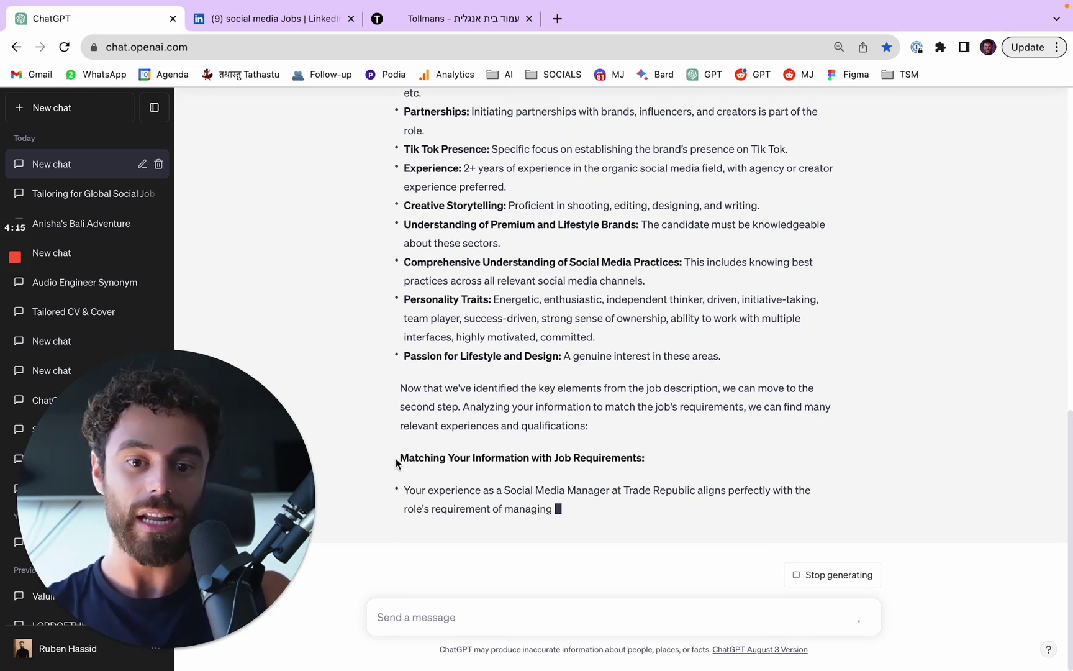
Highlight the 'Matching Your Information with Job Requirements' heading as the reply completes
left_click_drag(396, 464, 843, 469)
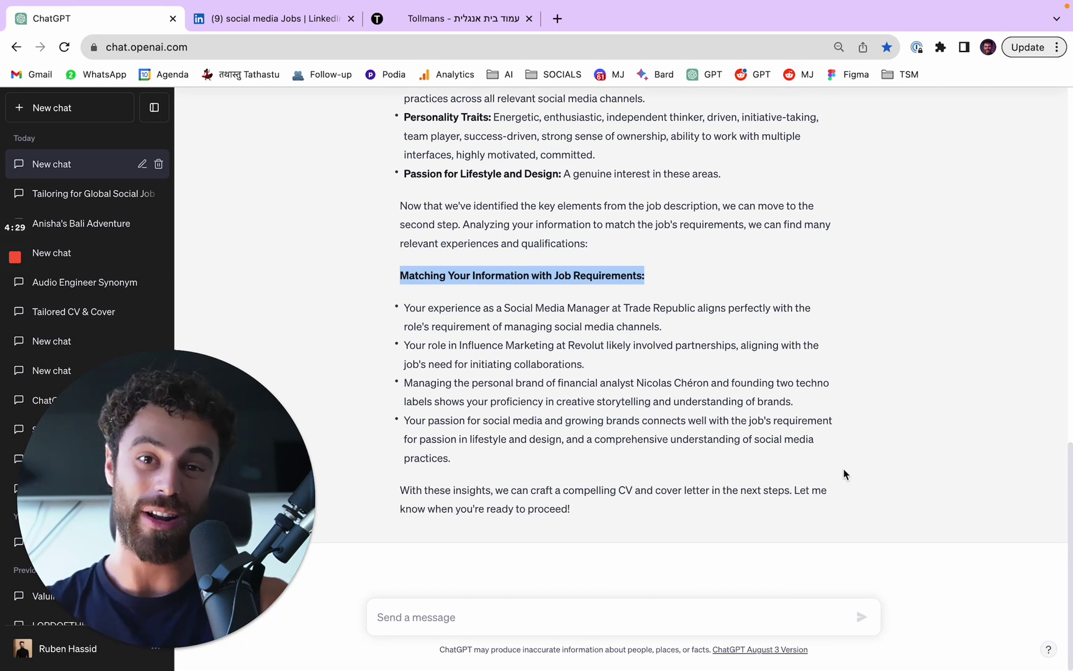
Reply 'go' to get the tailored Tollman's CV, then 'go' again to start the cover letter
left_click(665, 618)
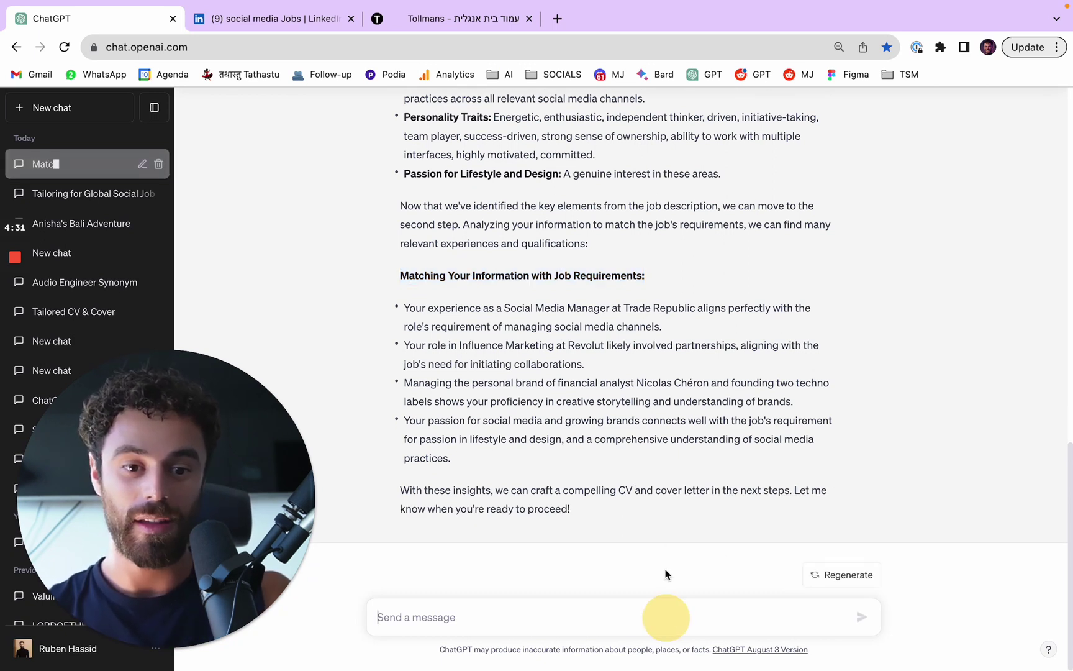
left_click_drag(510, 527, 383, 491)
left_click(528, 617)
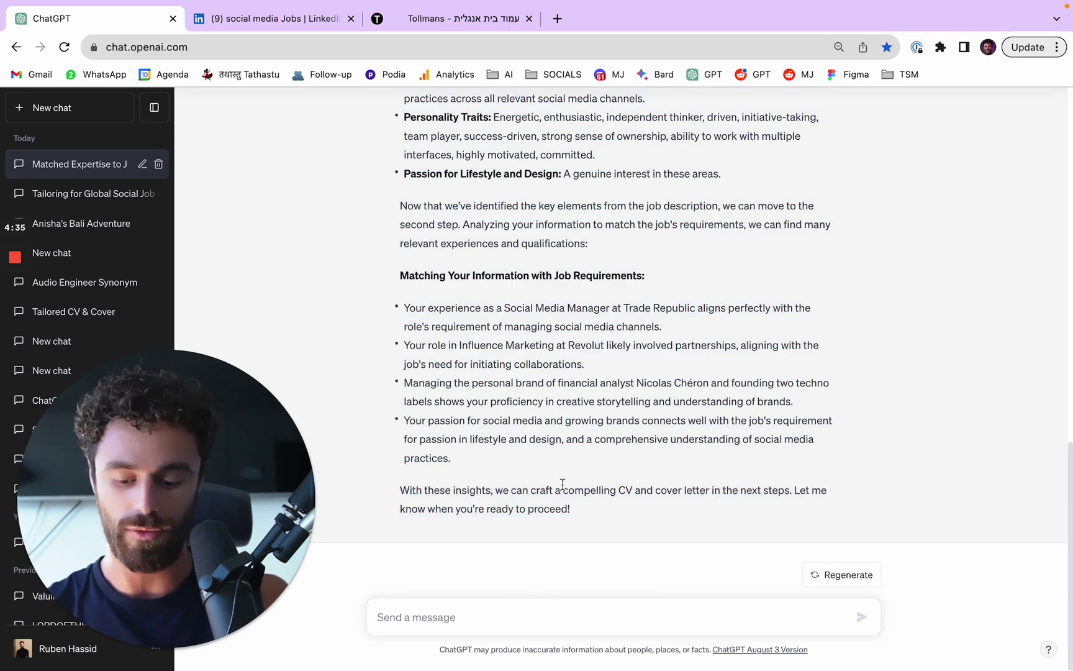
type("go")
key("Return")
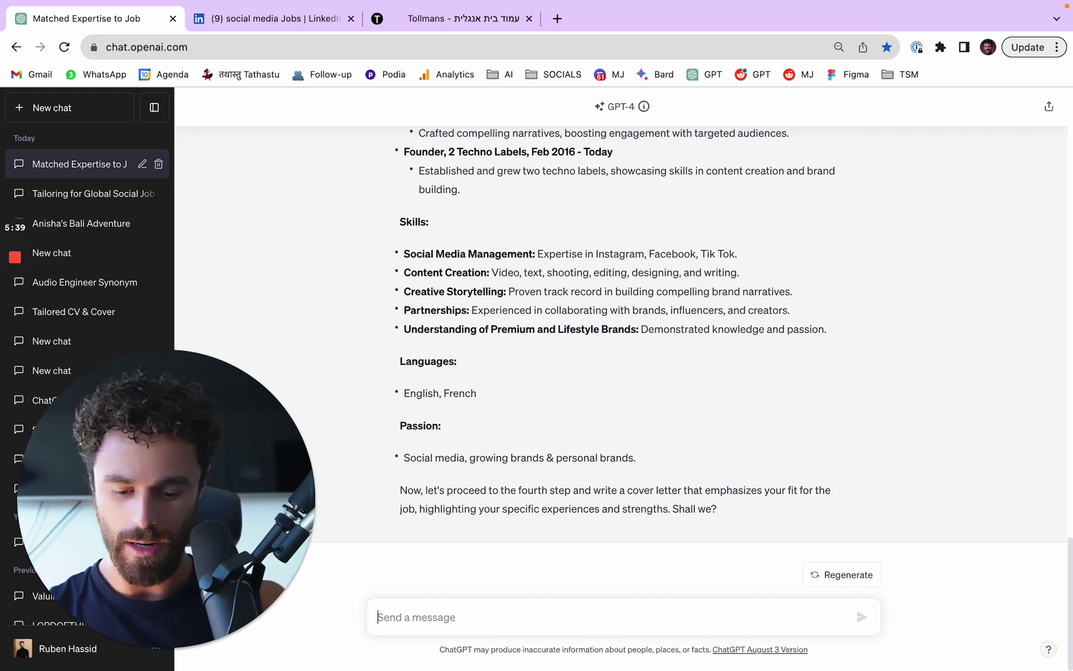
type("go")
key("Return")
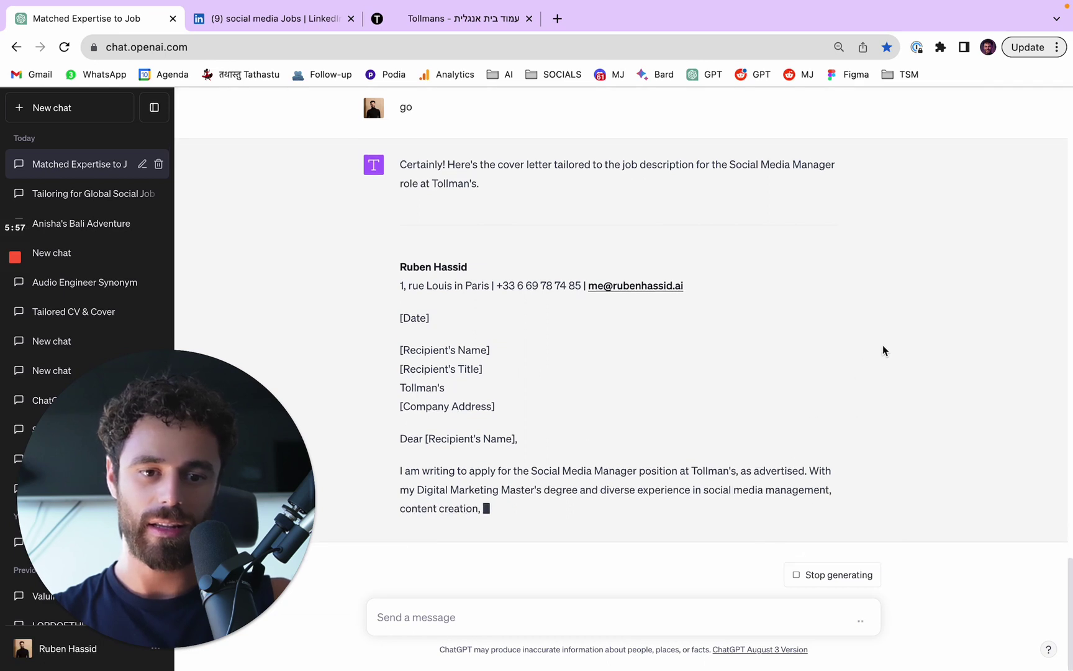
Go back to the LinkedIn job listings while ChatGPT writes the Tollman's cover letter
left_click(302, 17)
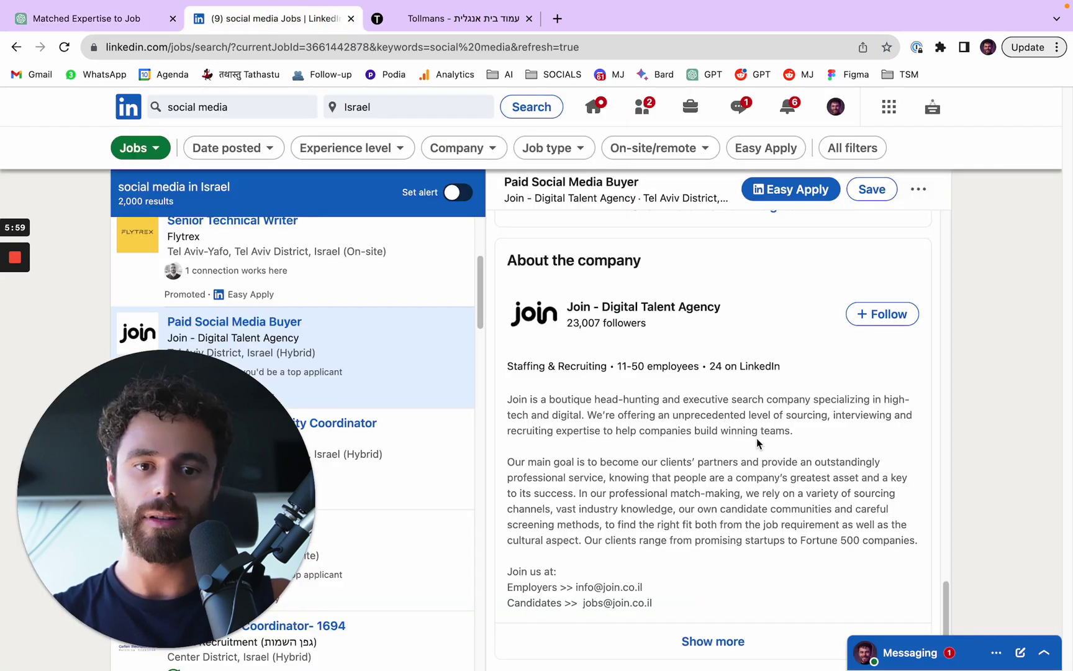
Open Fiverr's Social Media Community Coordinator job posting on LinkedIn
scroll(456, 366, "down", 4)
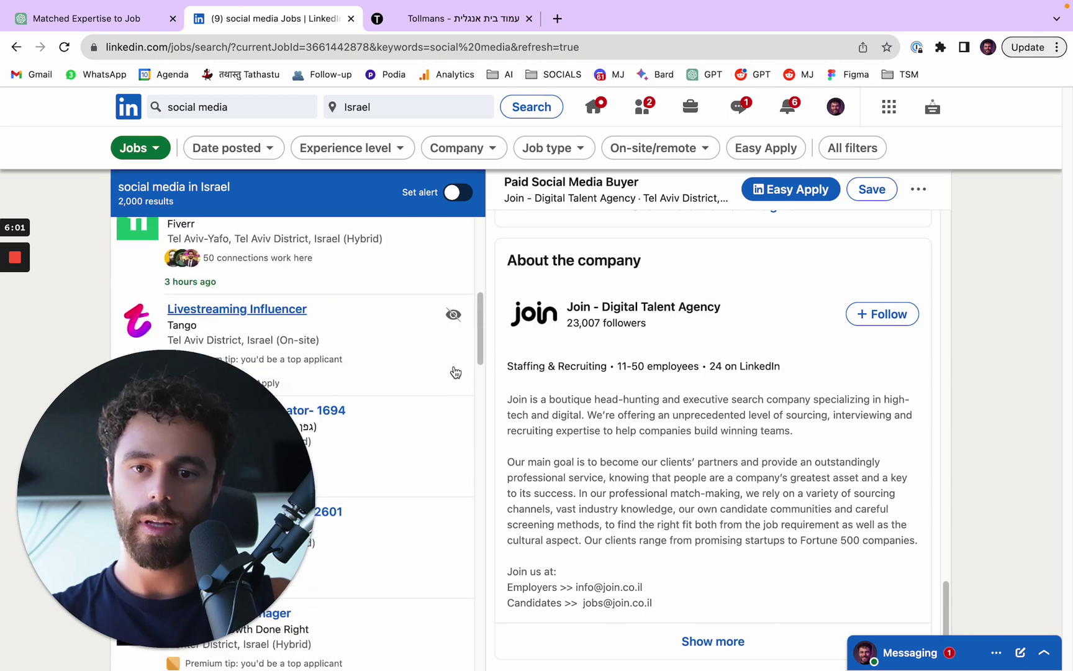
scroll(455, 371, "up", 1)
left_click(433, 293)
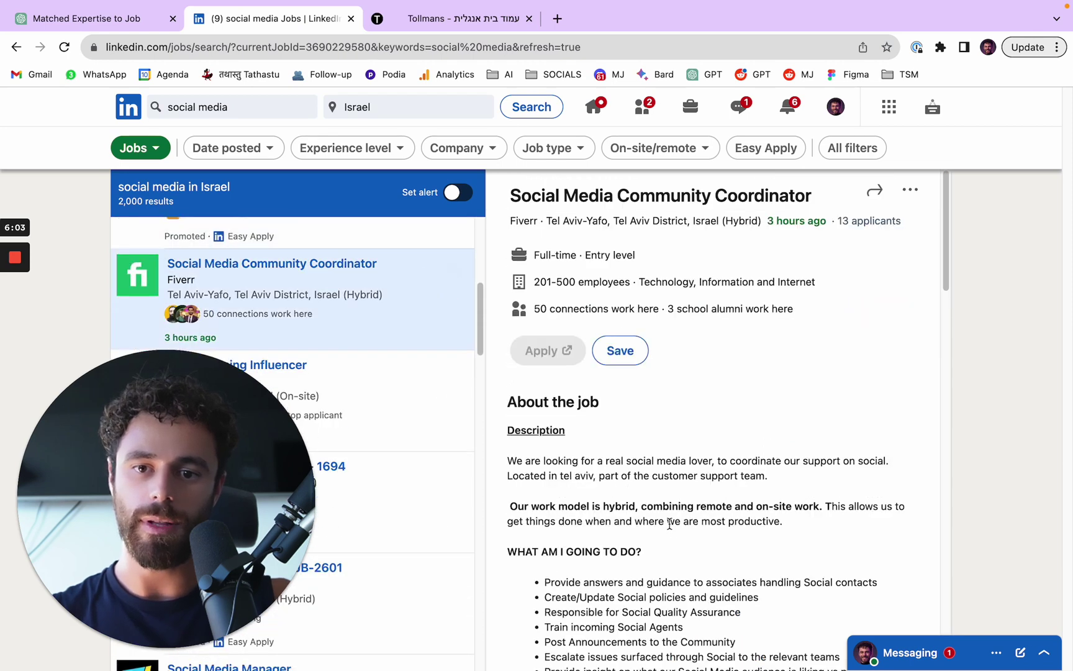
scroll(701, 475, "down", 4)
scroll(683, 453, "up", 2)
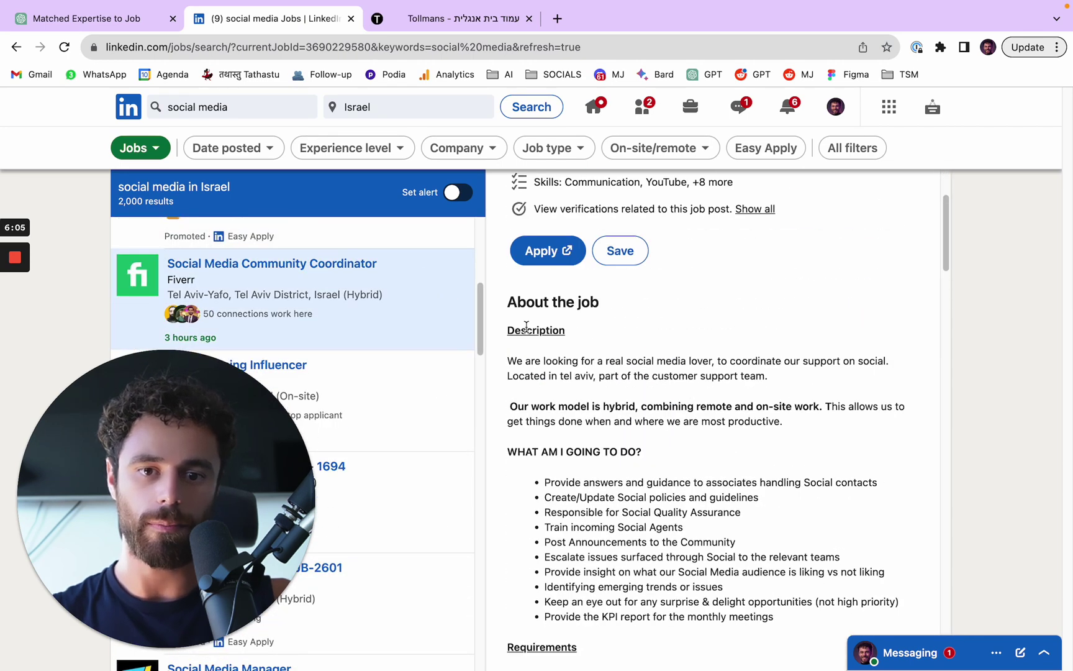
Select the whole Fiverr job description from 'About the job' to the end, then return to ChatGPT
left_click_drag(543, 344, 749, 407)
left_click(749, 407)
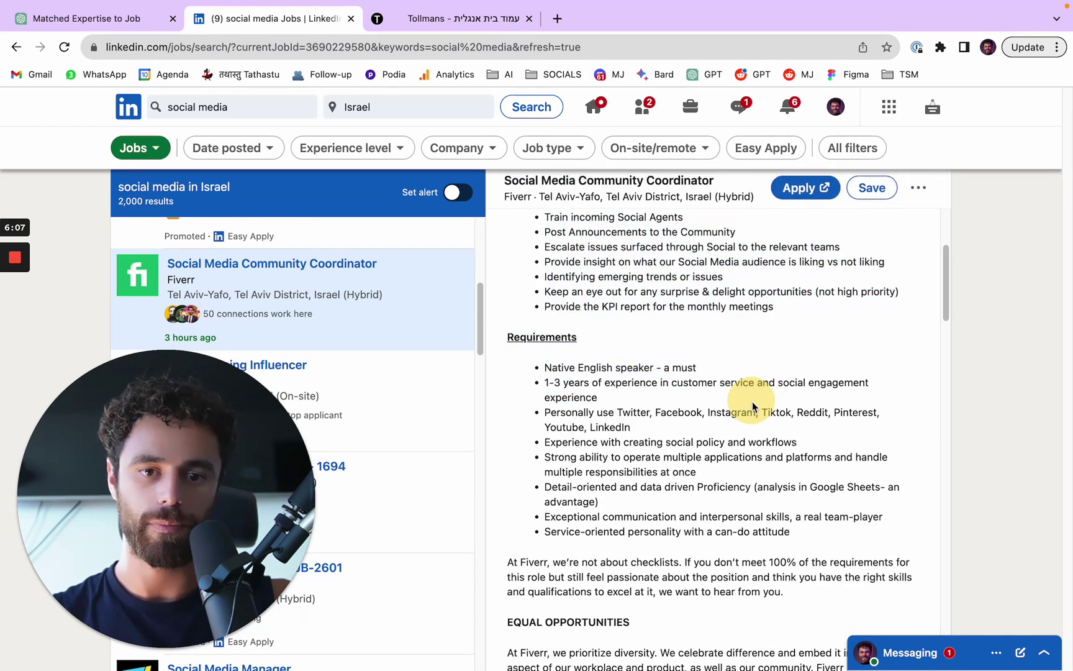
scroll(749, 408, "up", 4)
left_click_drag(513, 247, 730, 318)
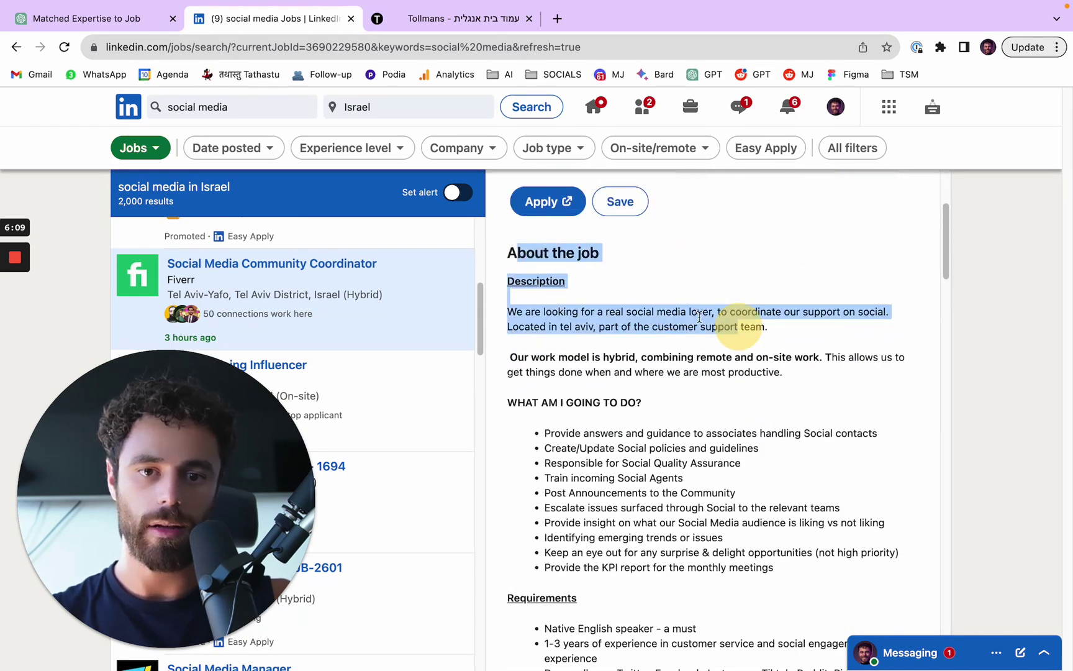
left_click_drag(513, 251, 888, 475)
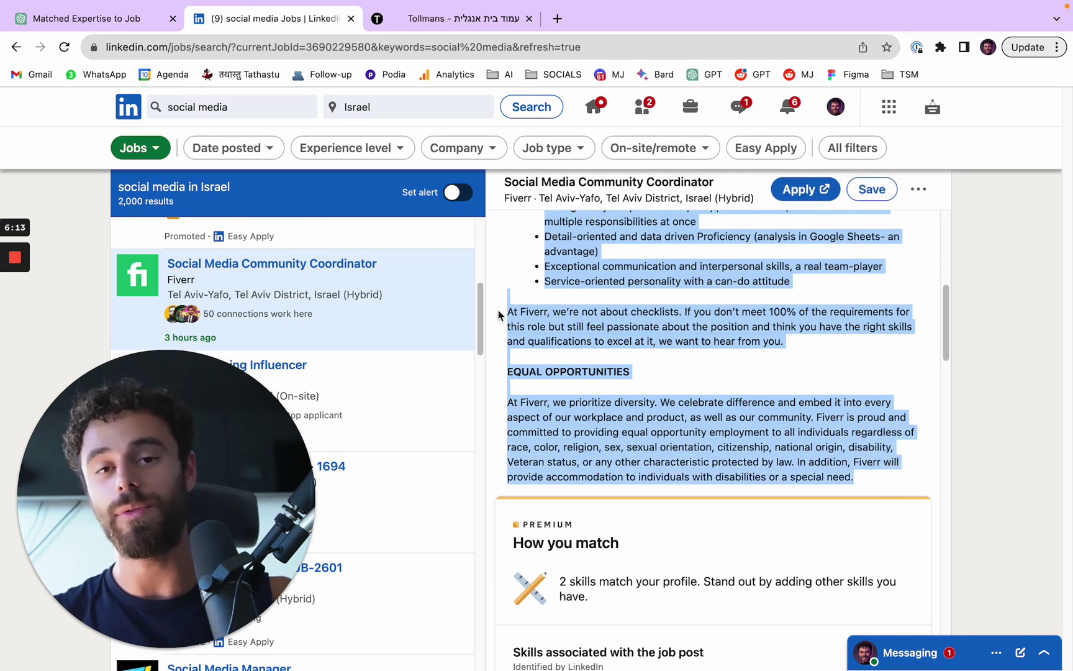
left_click(137, 18)
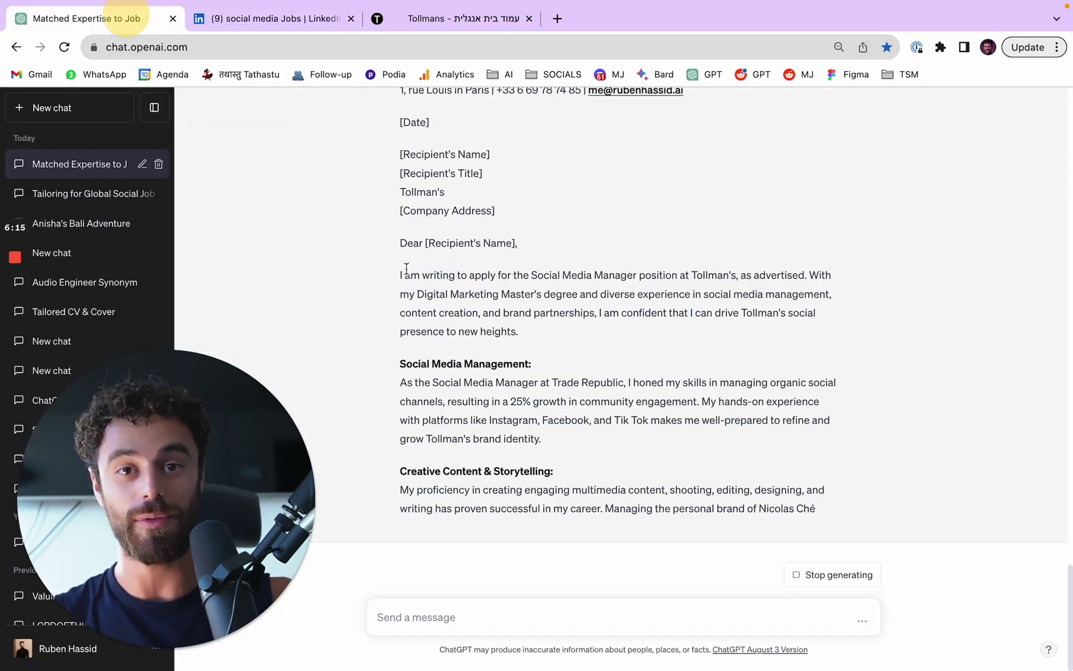
Review the completed Tollman's cover letter and draft 'Great. Let's move on to another job'
left_click(490, 610)
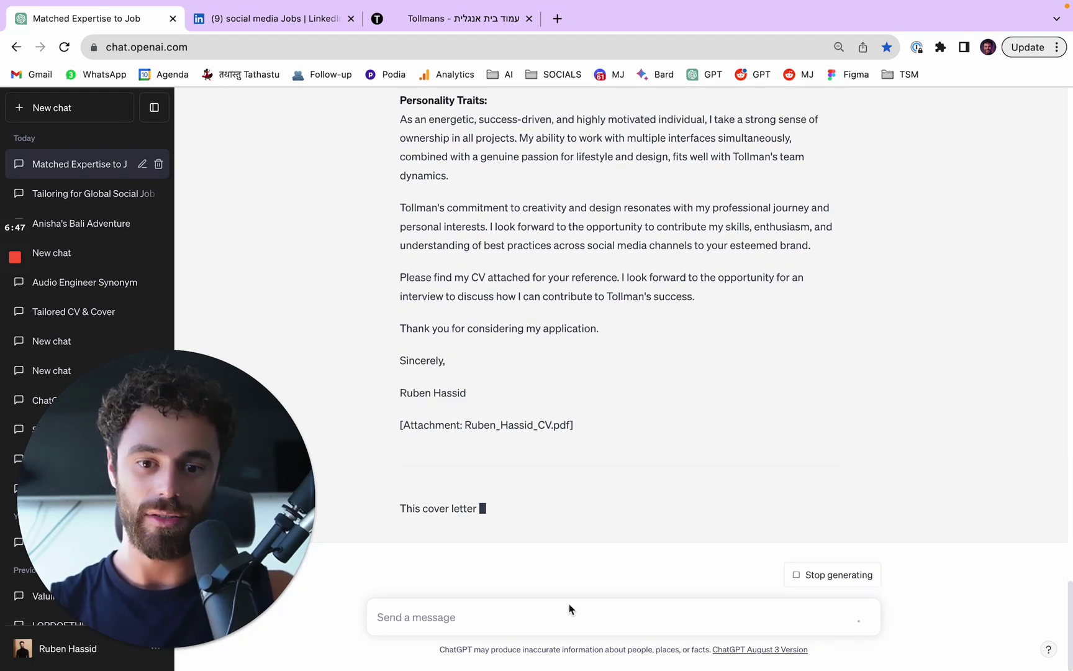
scroll(766, 433, "up", 3)
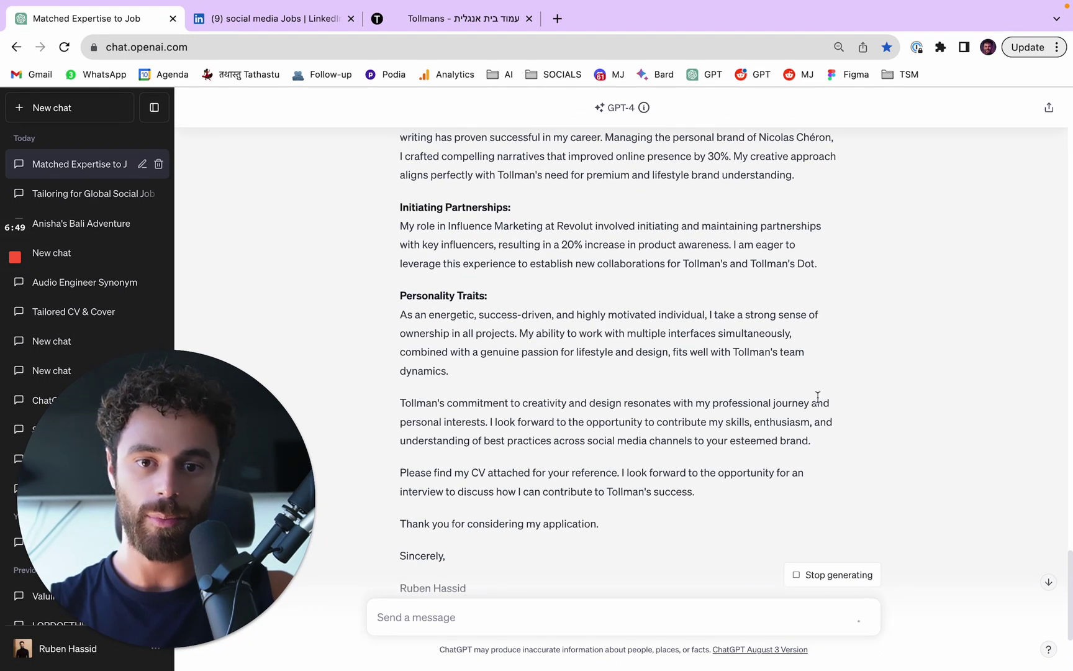
scroll(737, 425, "up", 6)
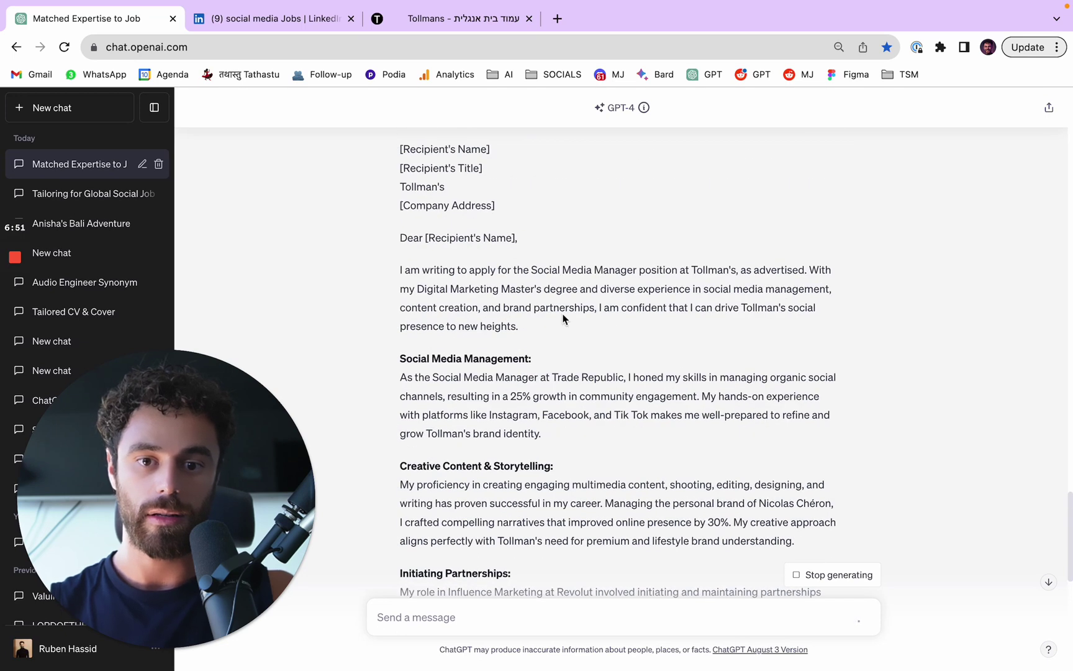
scroll(707, 374, "up", 2)
scroll(706, 285, "down", 14)
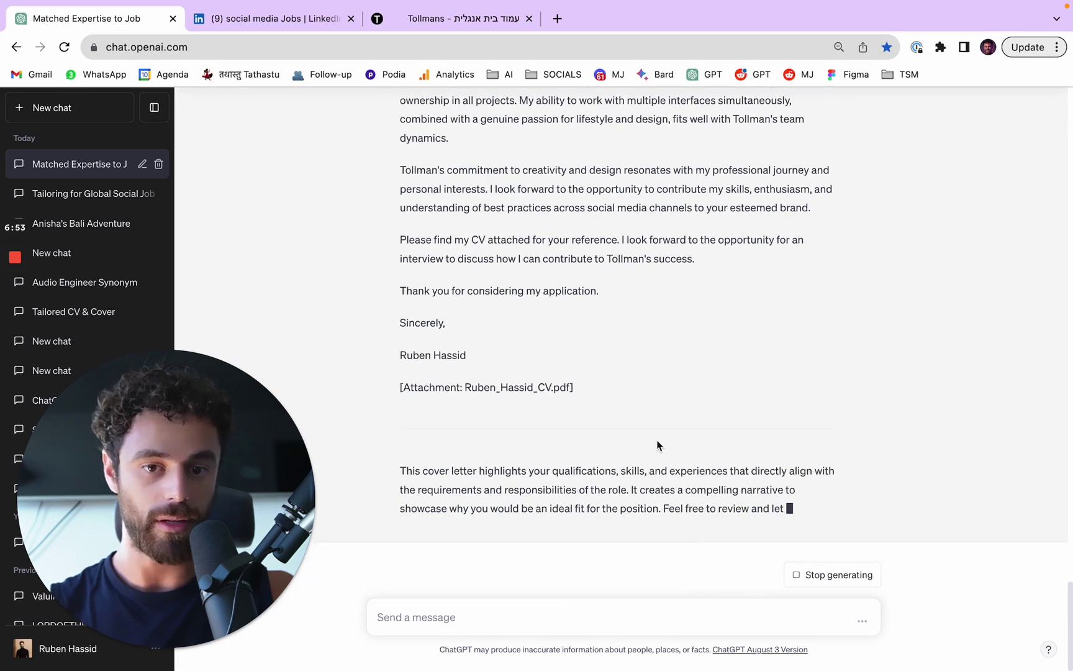
left_click(536, 618)
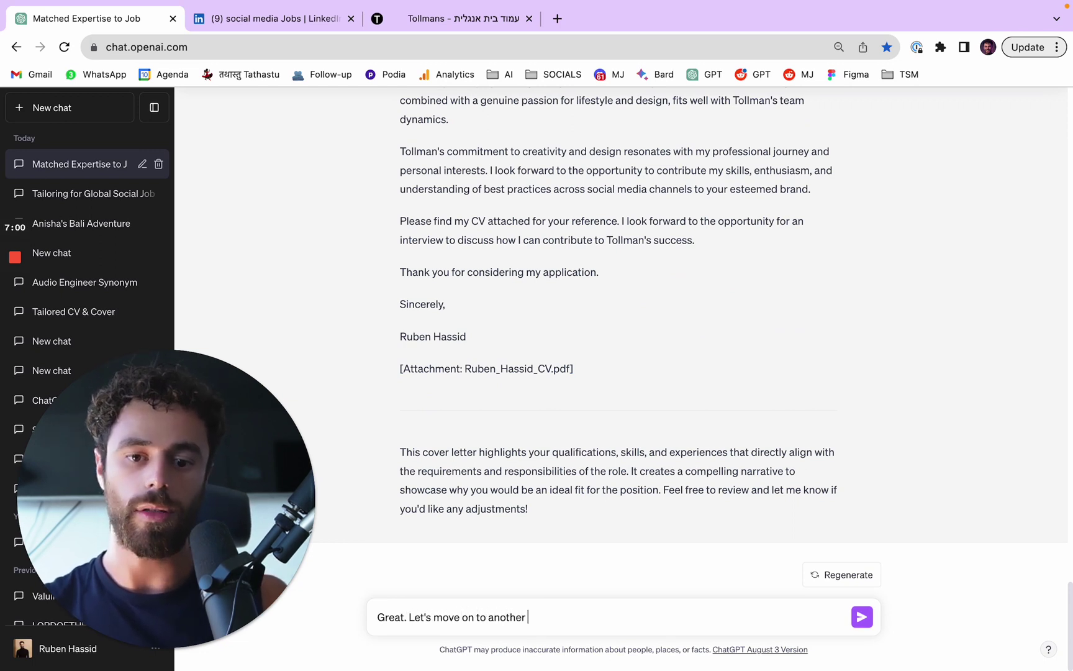
Paste the Fiverr job description below the move-on sentence and begin an 'About the company =' line
type(".")
key("shift+Return")
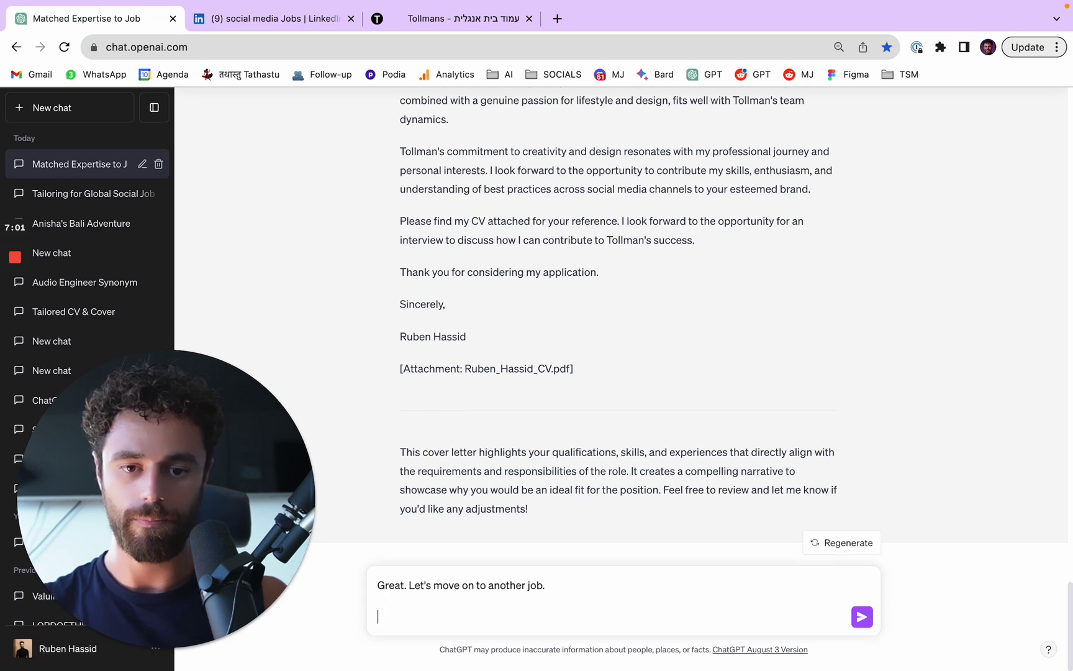
key("super+v")
key("shift+Return")
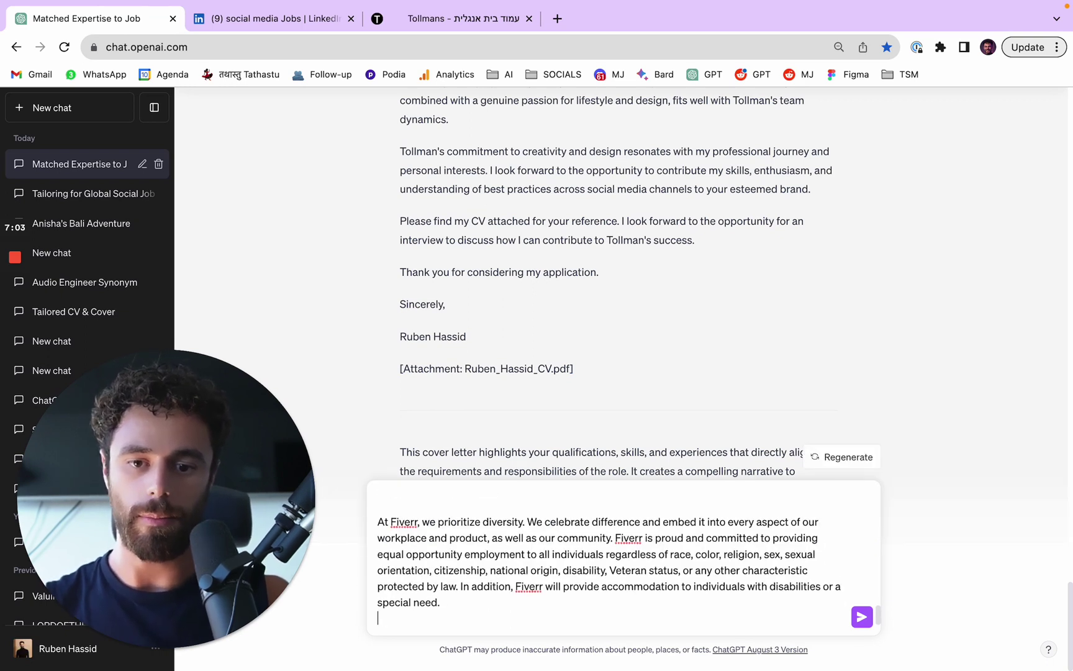
key("shift+Return")
type("About the company =")
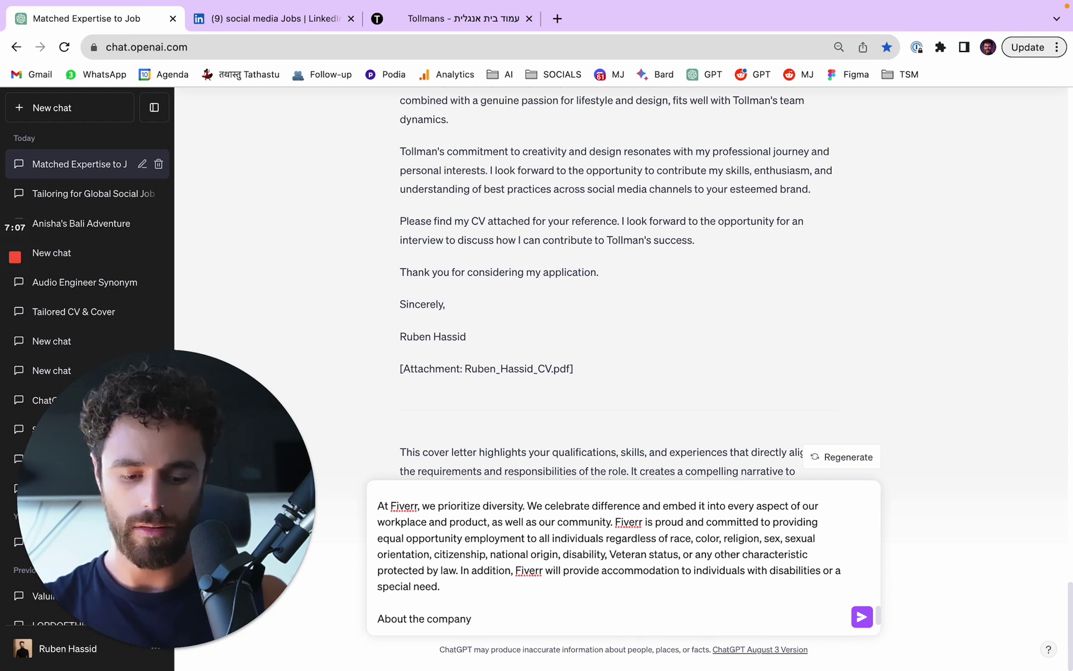
left_click(515, 23)
left_click(484, 45)
Search Google for 'about fiverr' and read Fiverr's Wikipedia article
type("about fiverr")
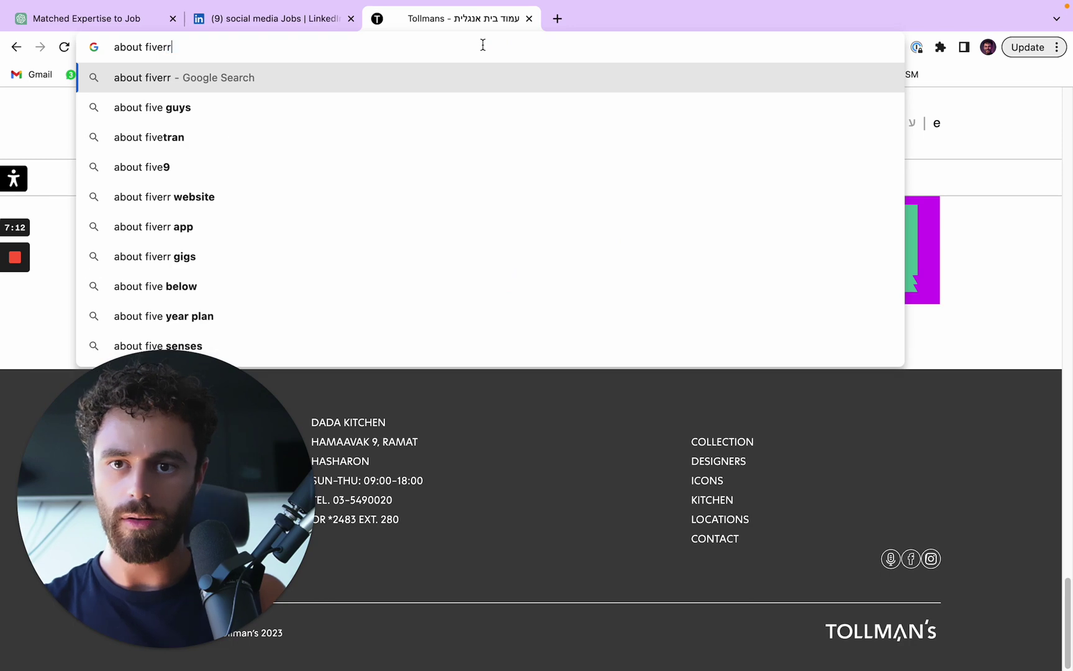
key("Return")
scroll(496, 346, "down", 6)
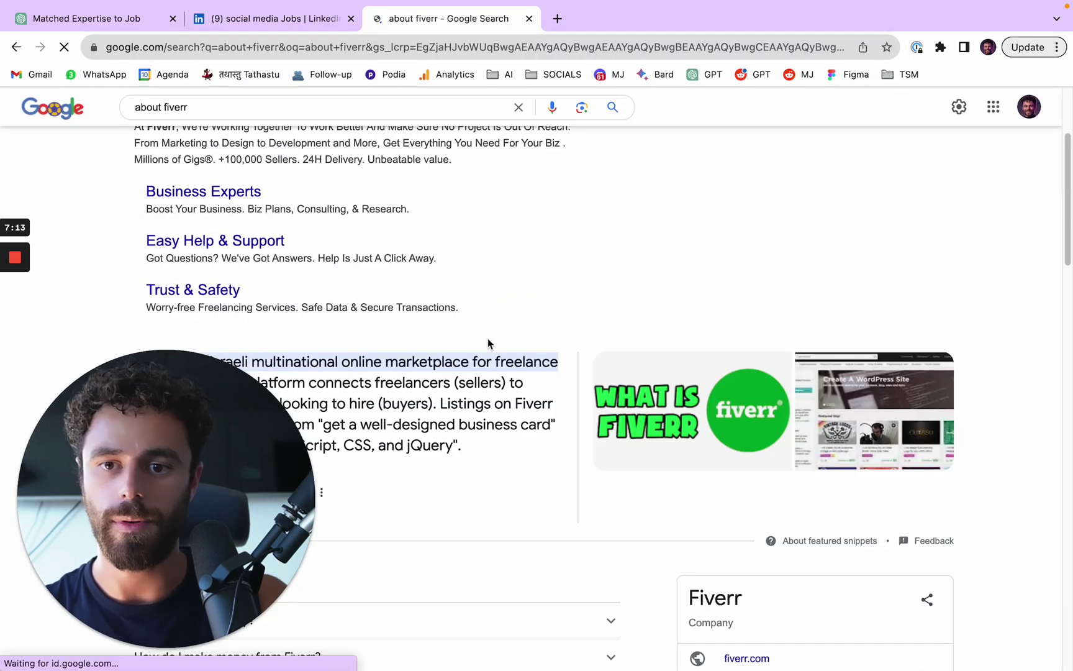
left_click(225, 317)
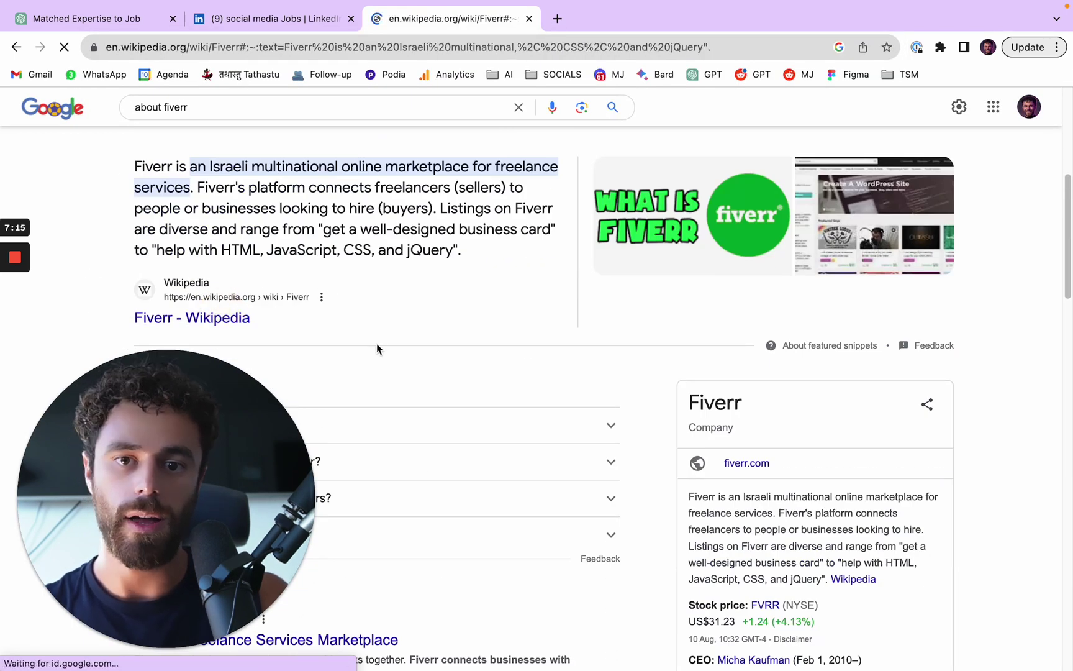
left_click_drag(246, 273, 802, 347)
scroll(615, 426, "down", 8)
scroll(650, 334, "down", 4)
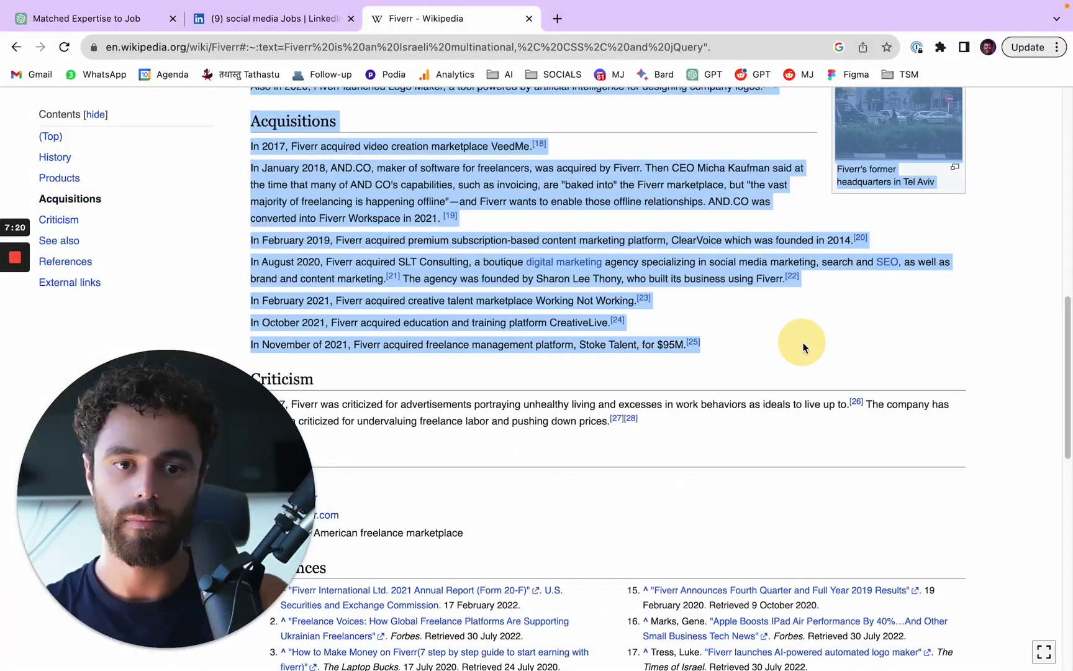
scroll(804, 344, "up", 12)
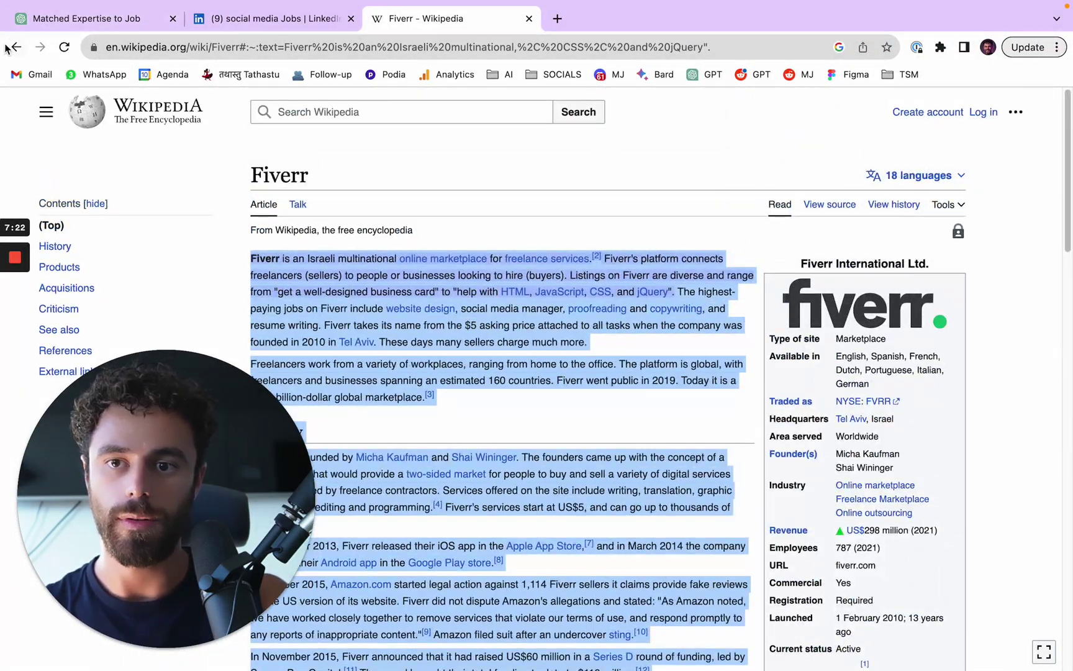
left_click(12, 48)
Read the How Fiverr works help article, selecting its text down to Payment
scroll(383, 277, "down", 6)
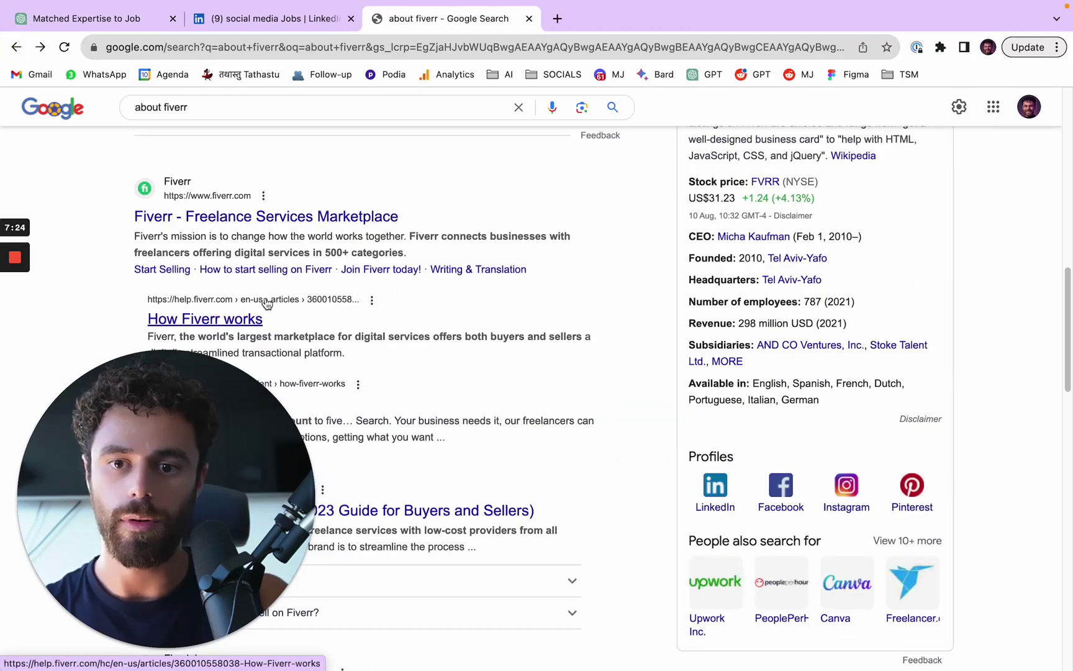
left_click(230, 299)
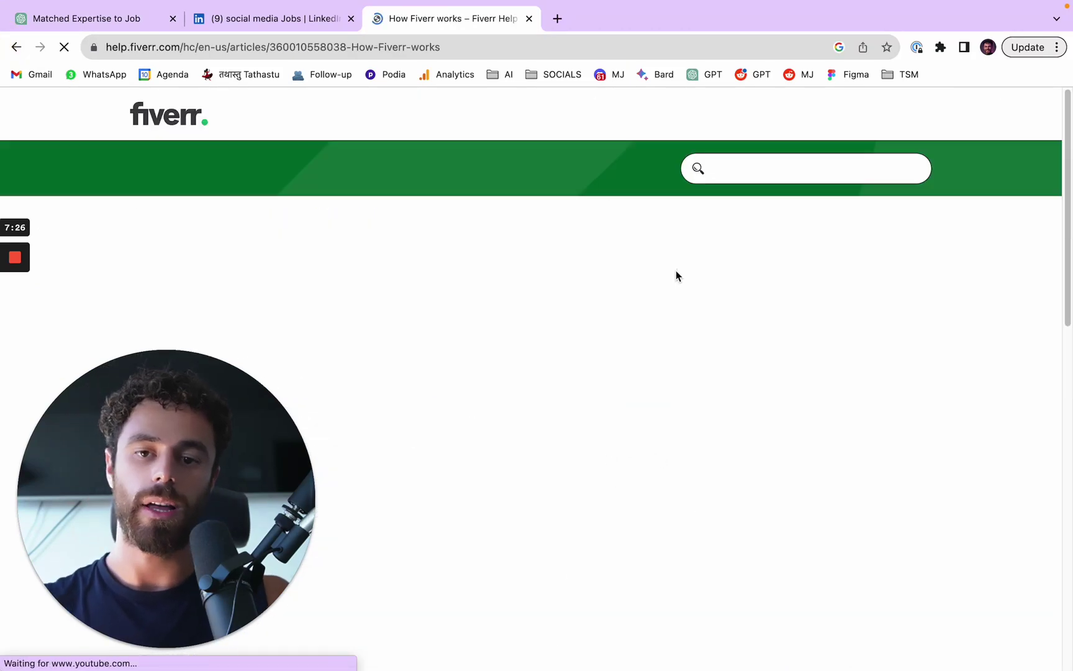
left_click_drag(133, 247, 242, 288)
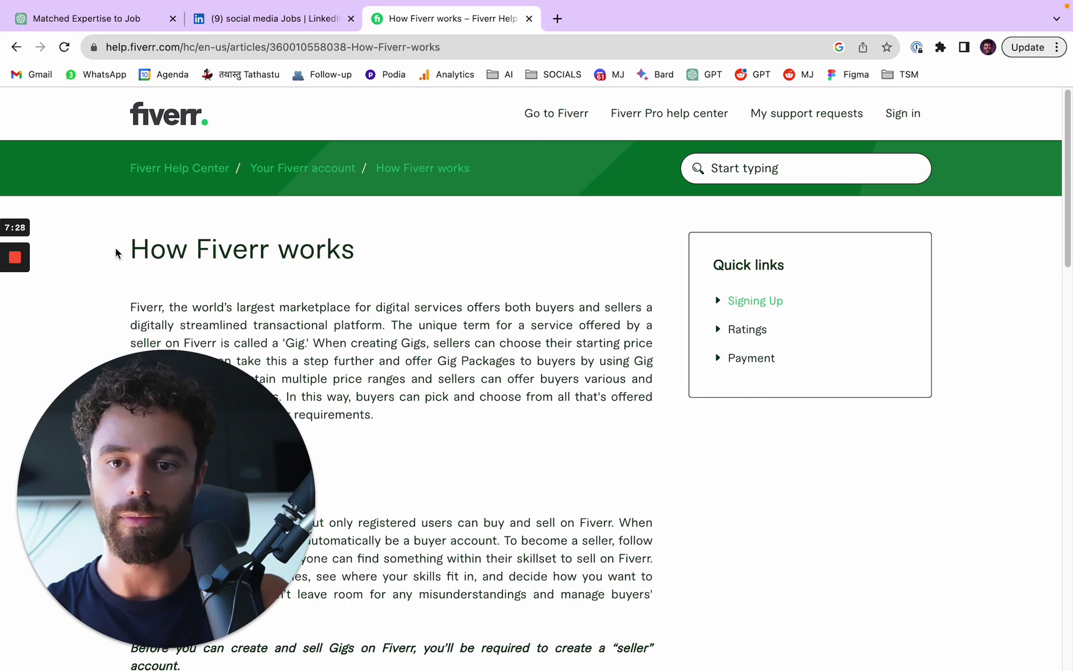
scroll(582, 391, "down", 9)
left_click_drag(115, 249, 585, 272)
scroll(615, 311, "down", 6)
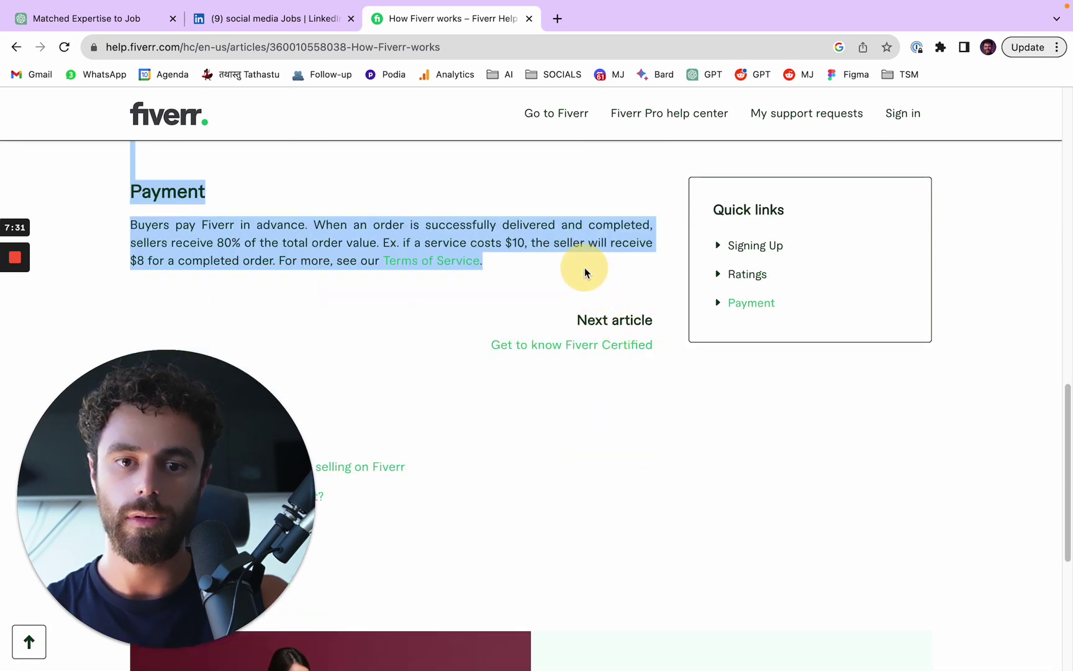
left_click(16, 49)
Browse the Fiverr homepage down to its footer and return to the 'about fiverr' results
scroll(398, 279, "down", 3)
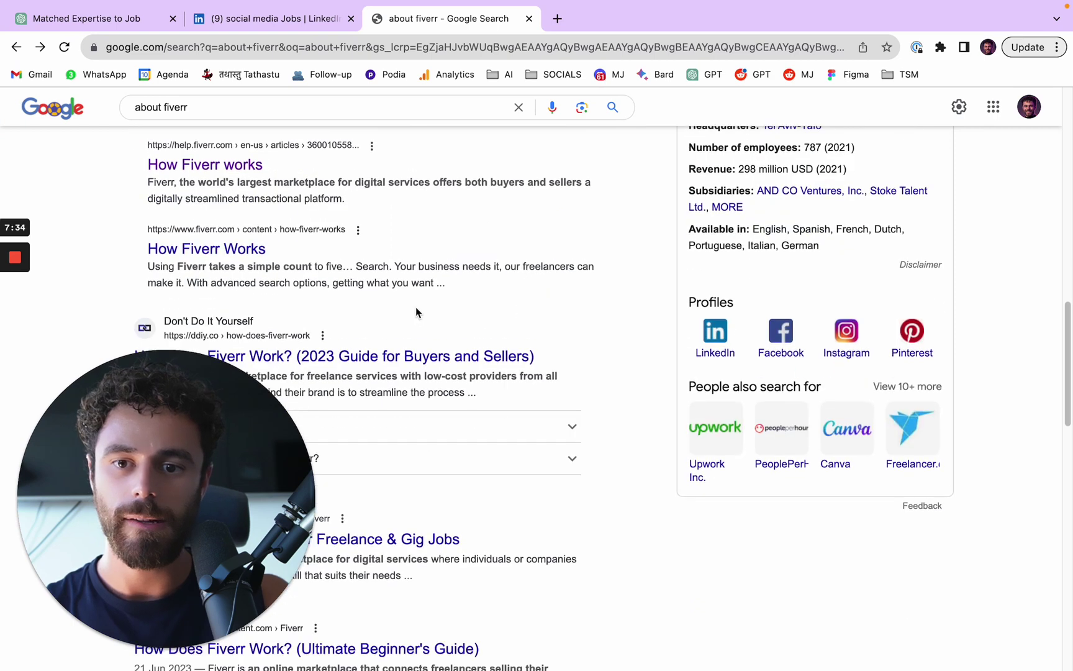
scroll(316, 264, "down", 3)
scroll(323, 239, "up", 8)
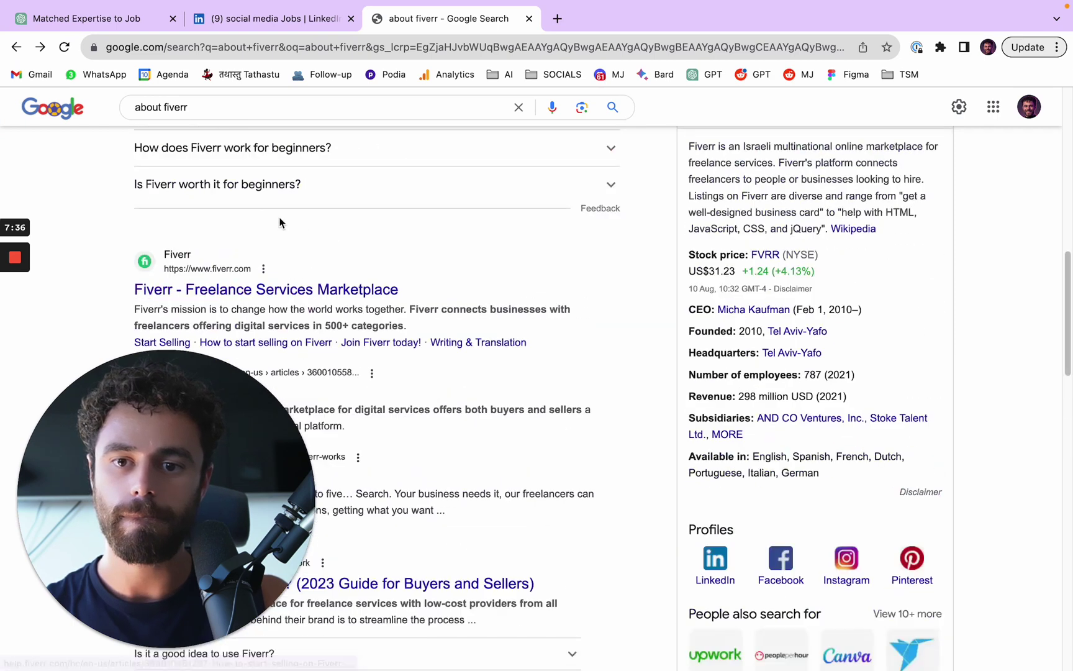
left_click(307, 286)
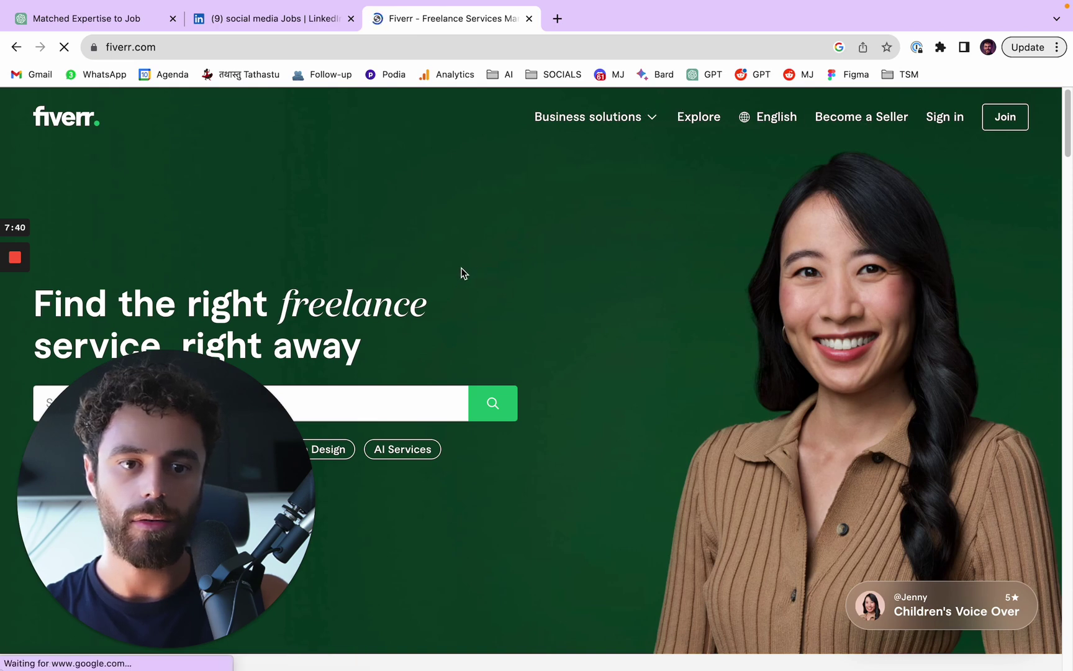
scroll(461, 273, "down", 20)
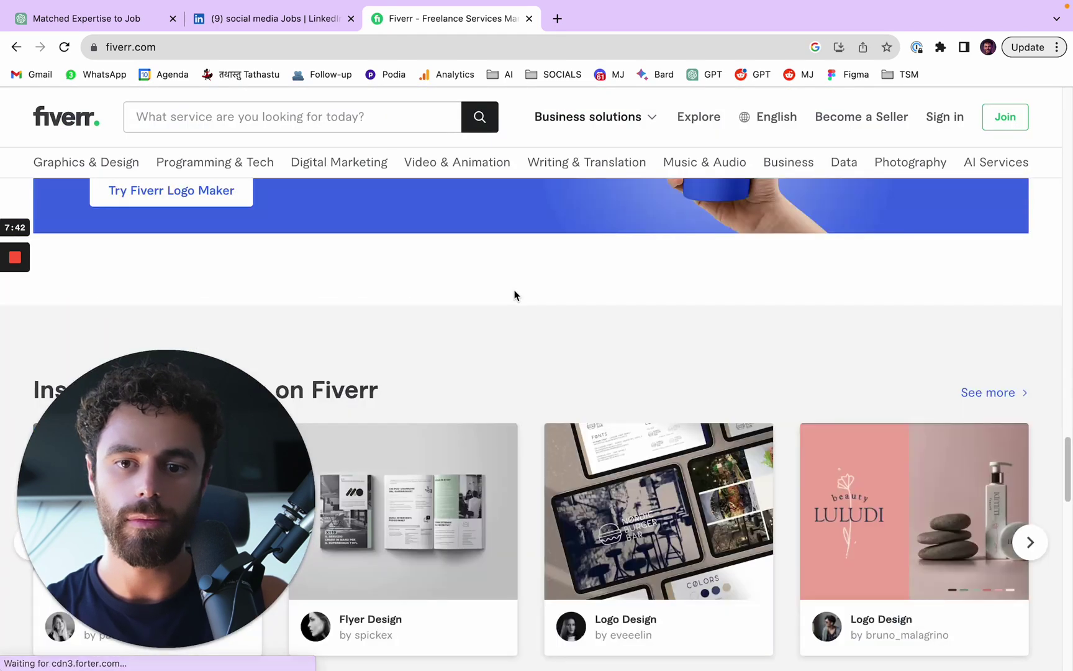
scroll(514, 295, "down", 10)
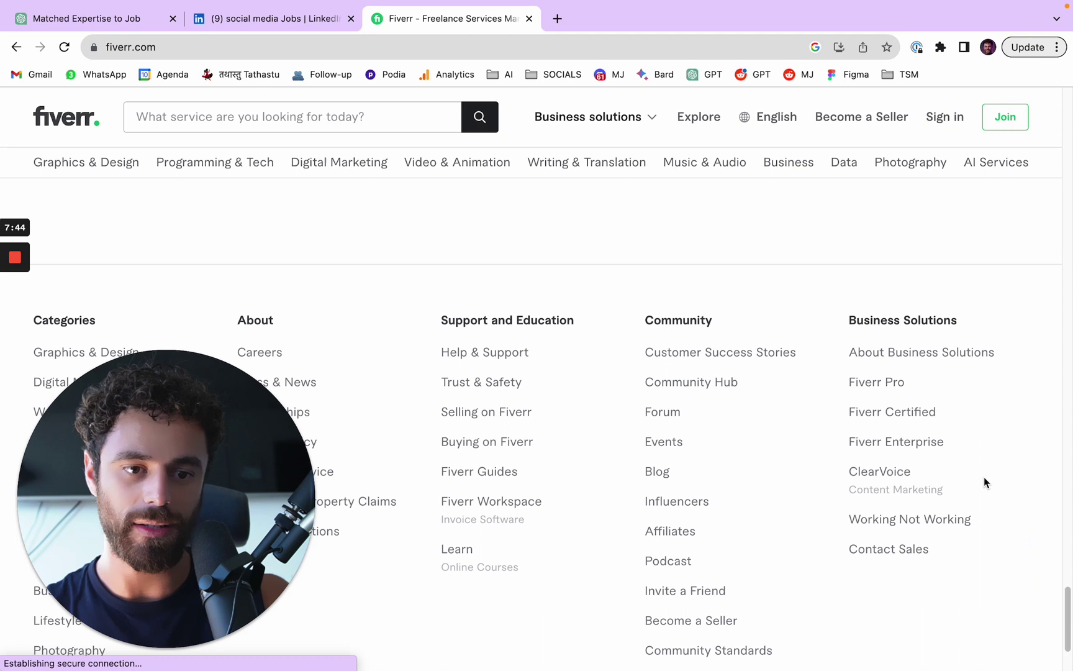
left_click_drag(267, 478, 491, 146)
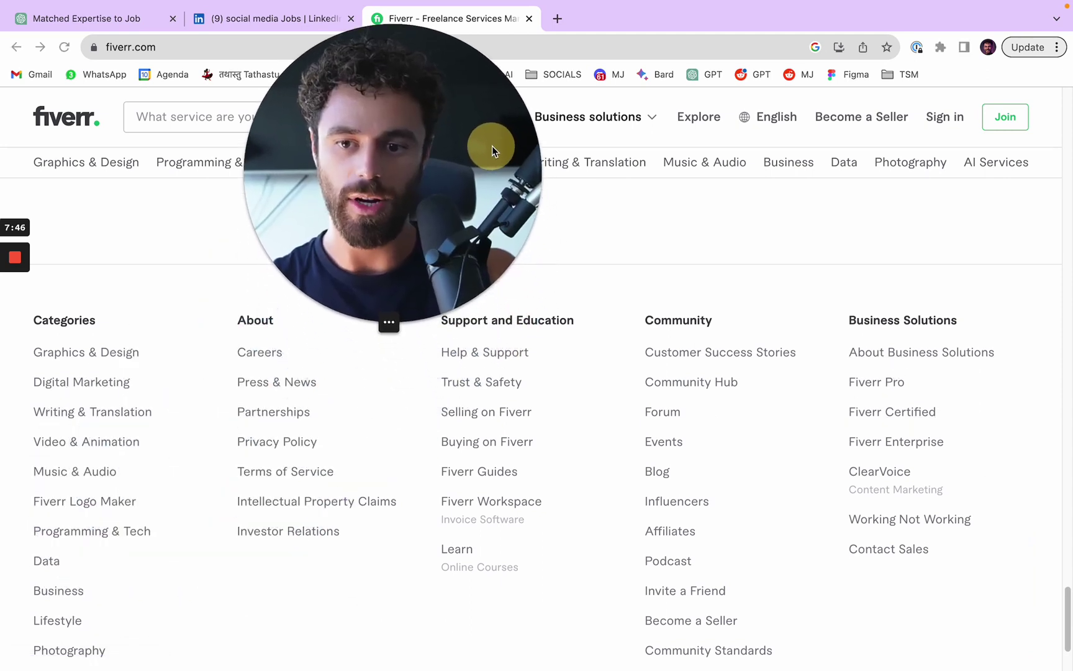
scroll(467, 539, "down", 3)
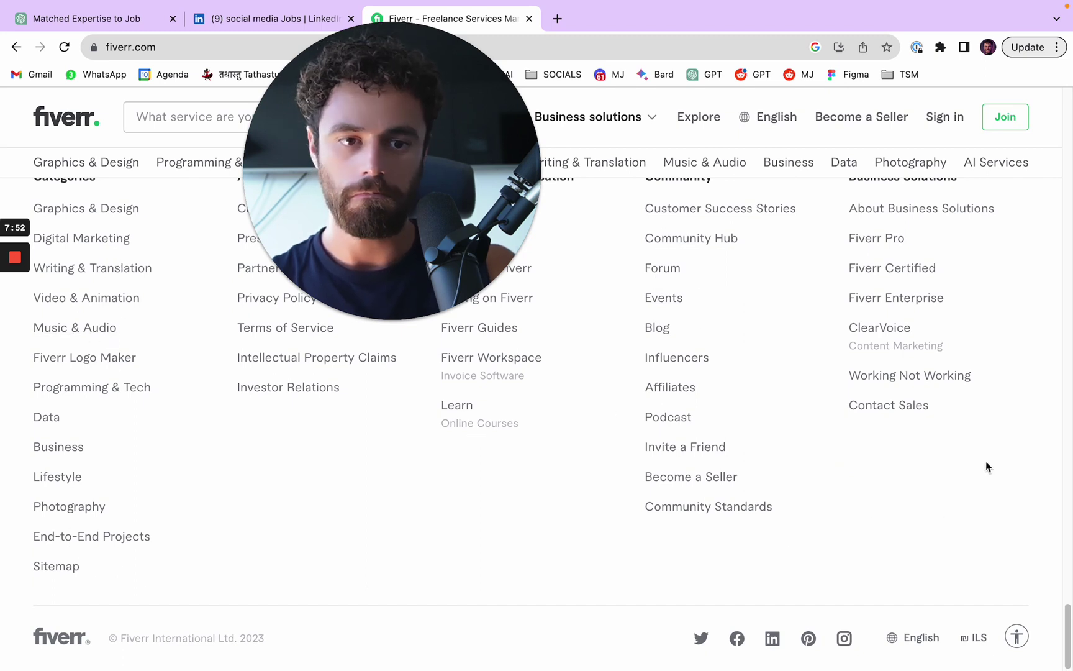
scroll(928, 373, "up", 2)
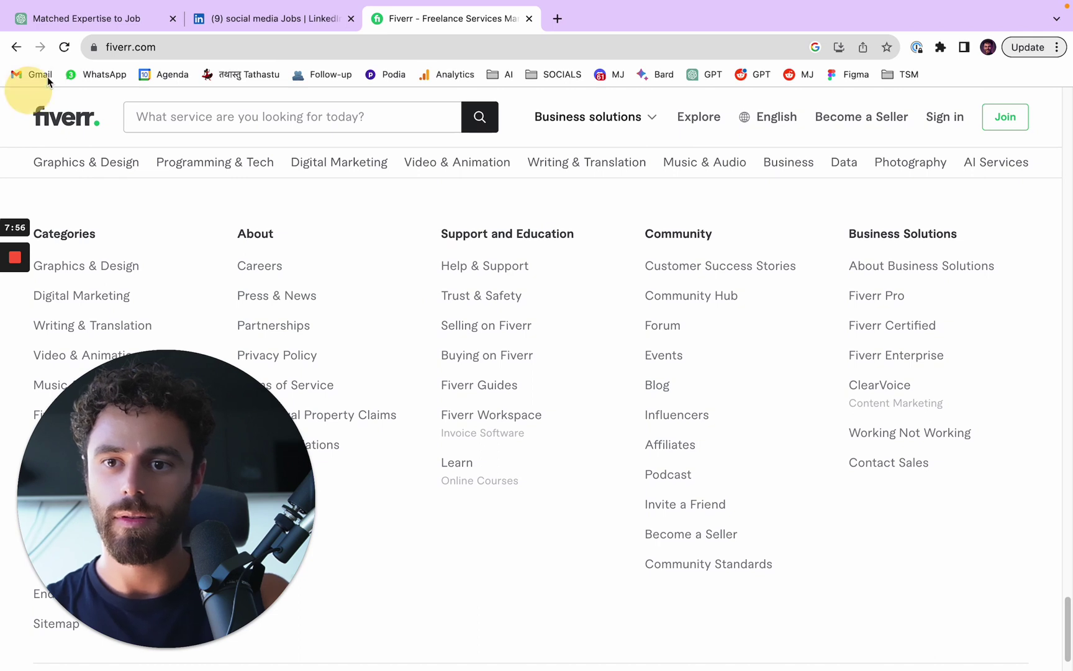
left_click(17, 46)
Replace the Google query with 'fiverr mission' and search
left_click(278, 107)
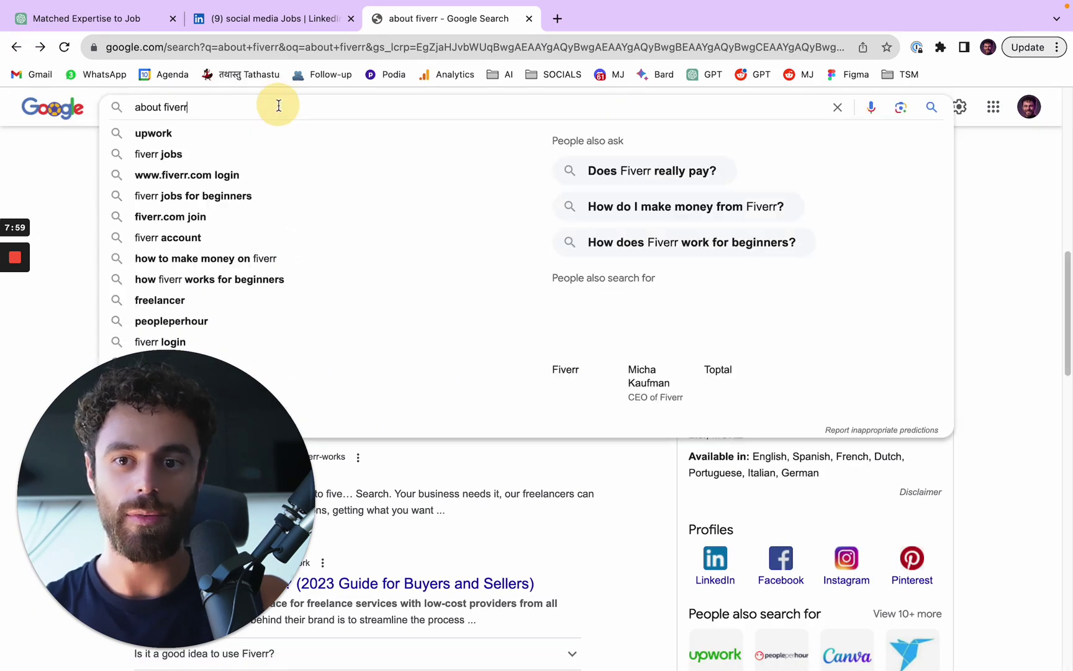
key("super+a")
type("d")
key("BackSpace")
type("fiverr mission")
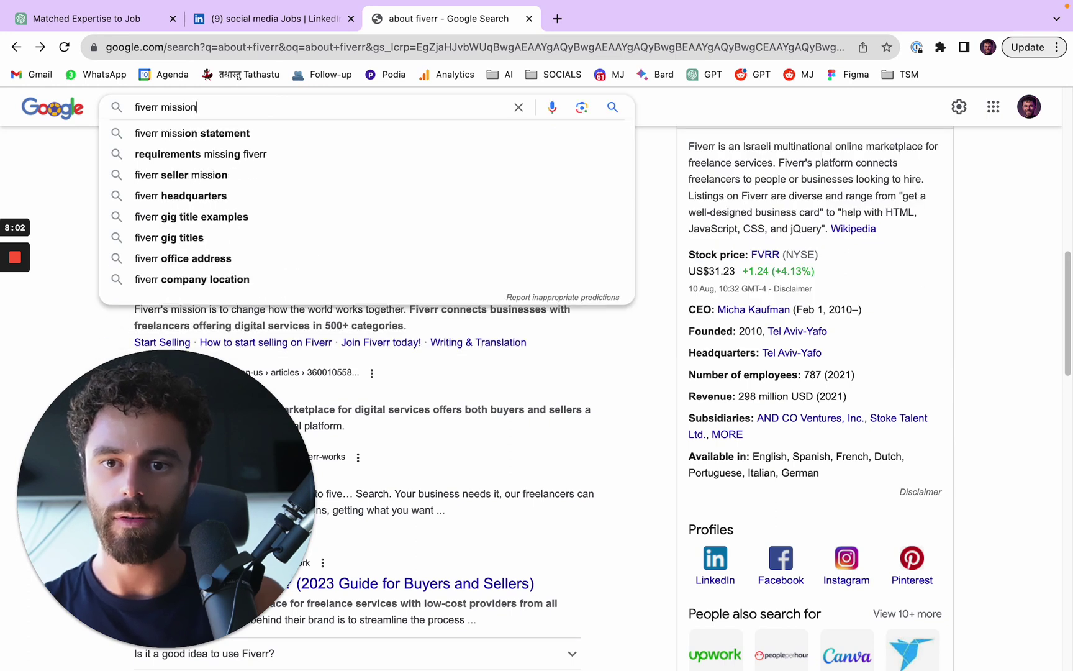
key("Return")
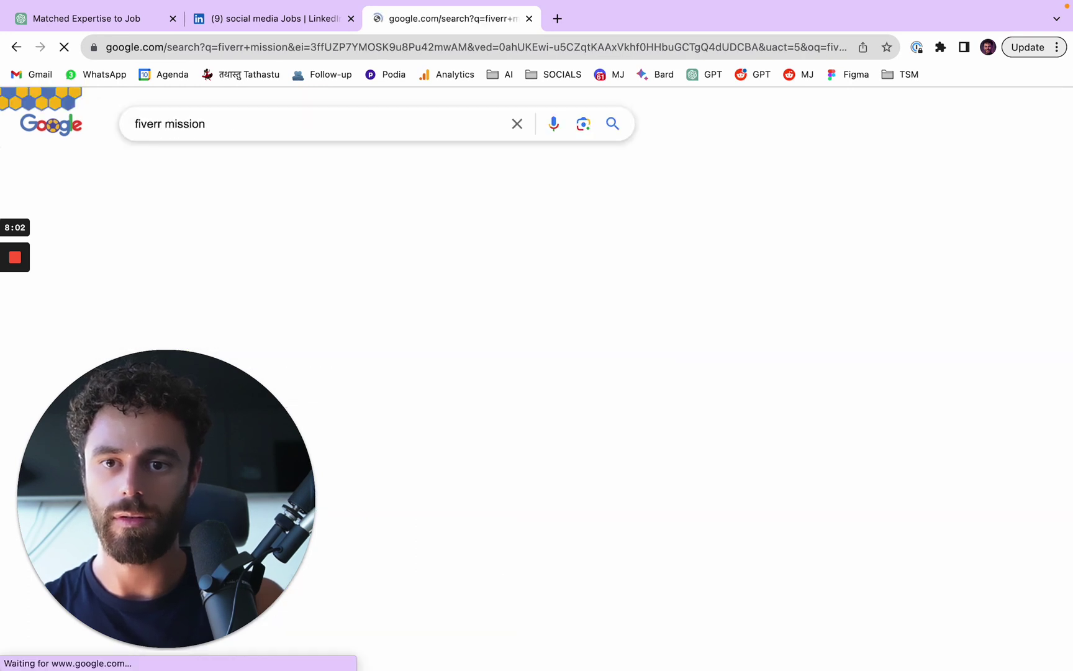
scroll(348, 248, "down", 1)
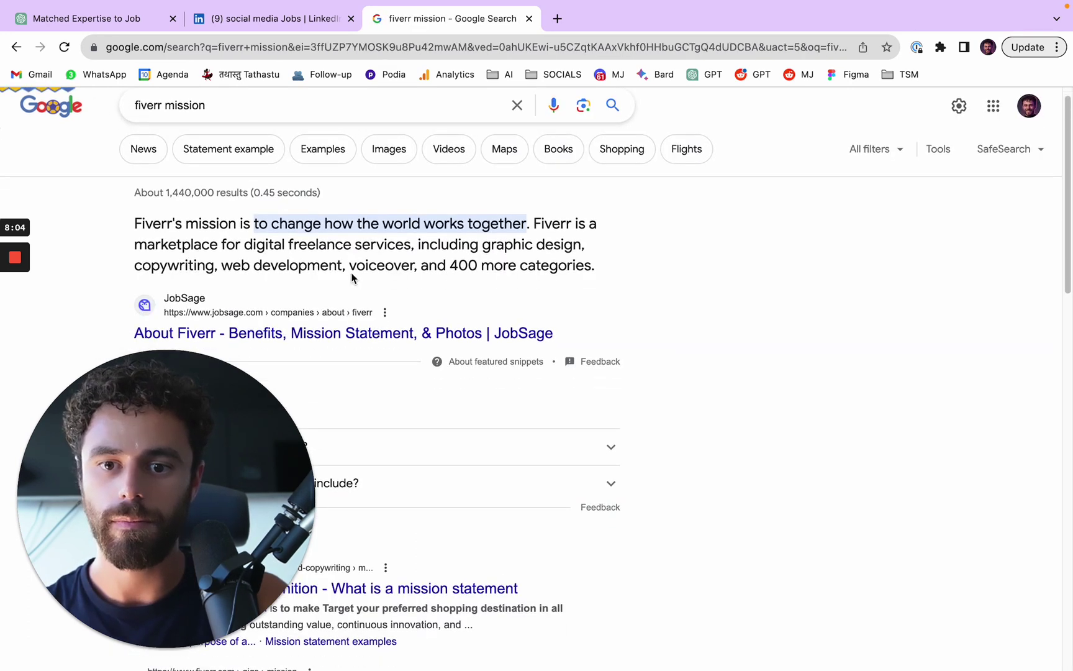
Refine to 'Fiverr mission statement' and select the two Fiverr description paragraphs on JobSage
left_click(291, 107)
left_click(283, 141)
left_click(285, 147)
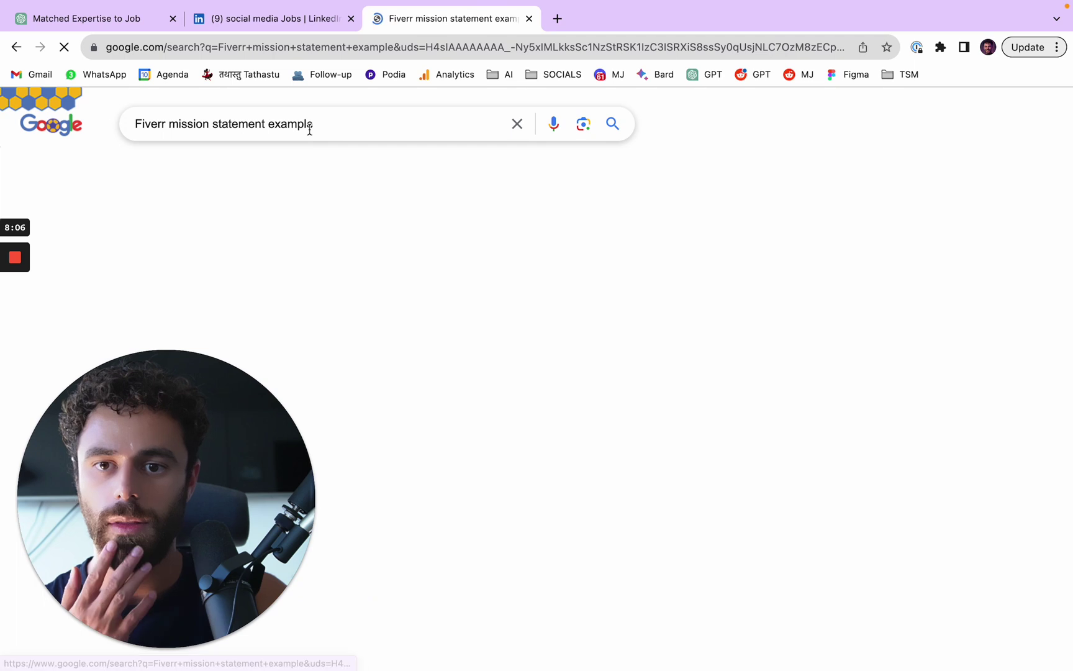
double_click(318, 124)
key("BackSpace")
key("Return")
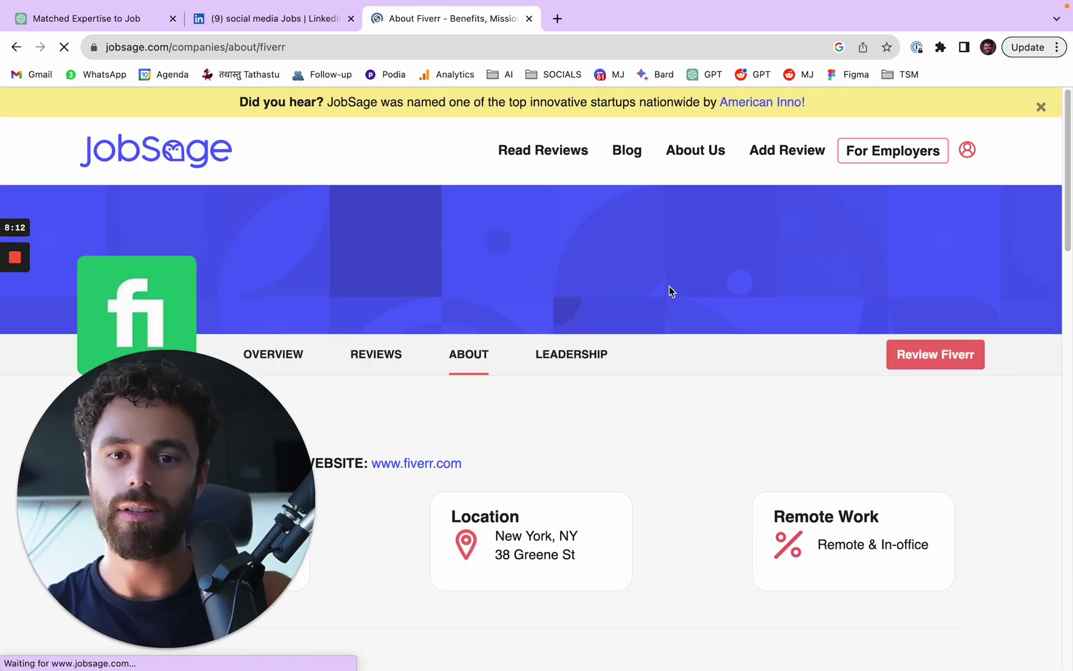
scroll(404, 170, "down", 7)
scroll(391, 217, "up", 3)
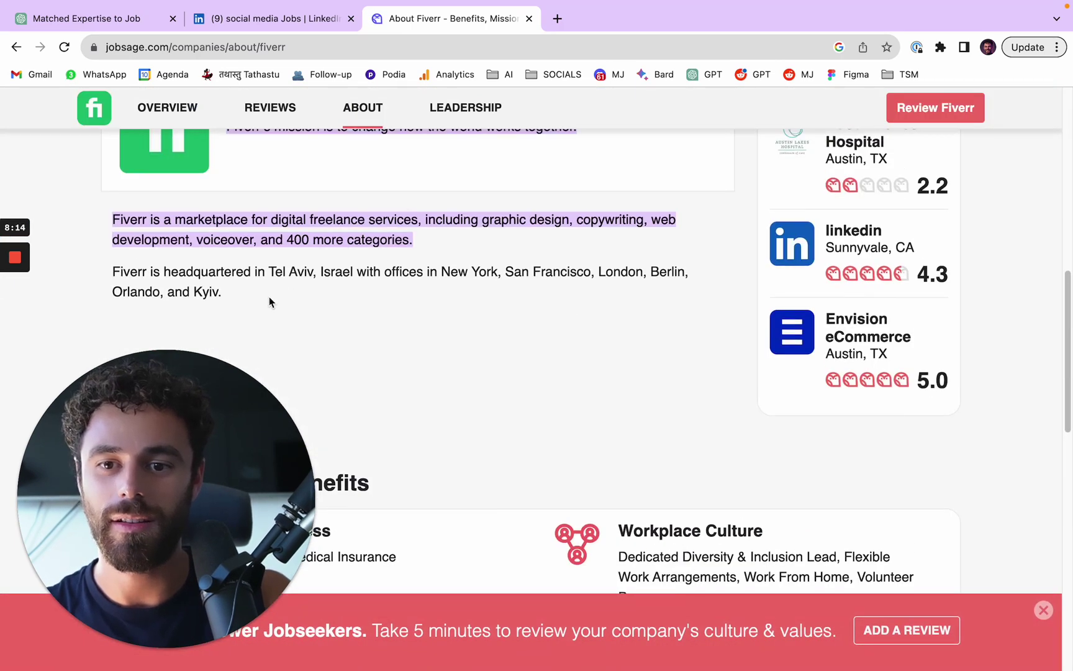
left_click_drag(269, 302, 105, 208)
key("super+c")
left_click(100, 19)
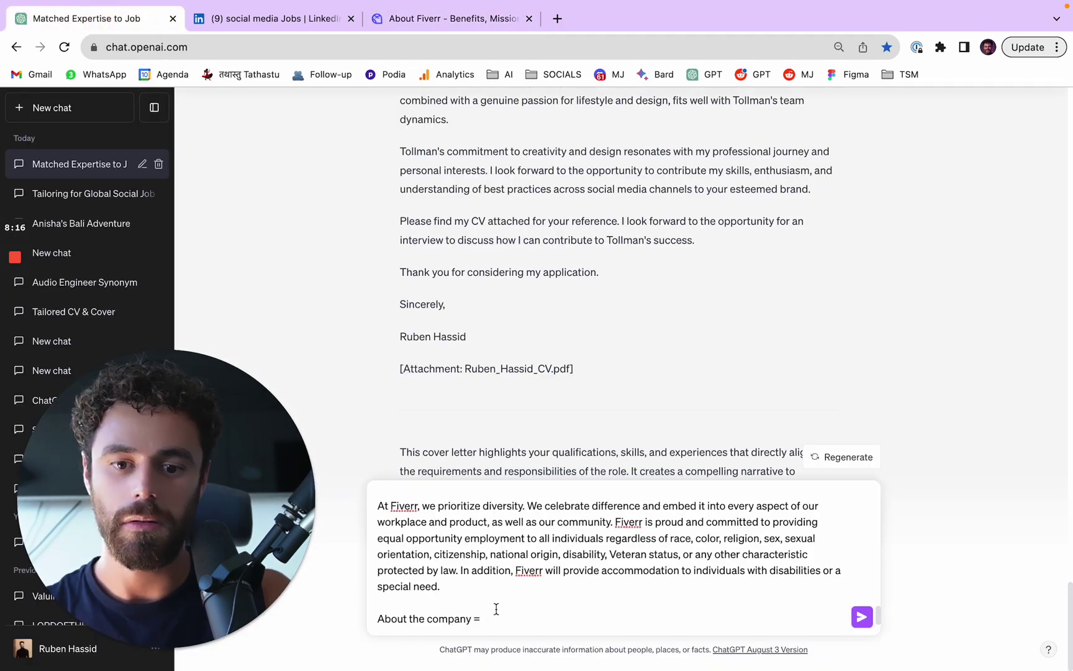
Paste Fiverr's company description after 'About the company =' and send the full job post
key("super+v")
key("Return")
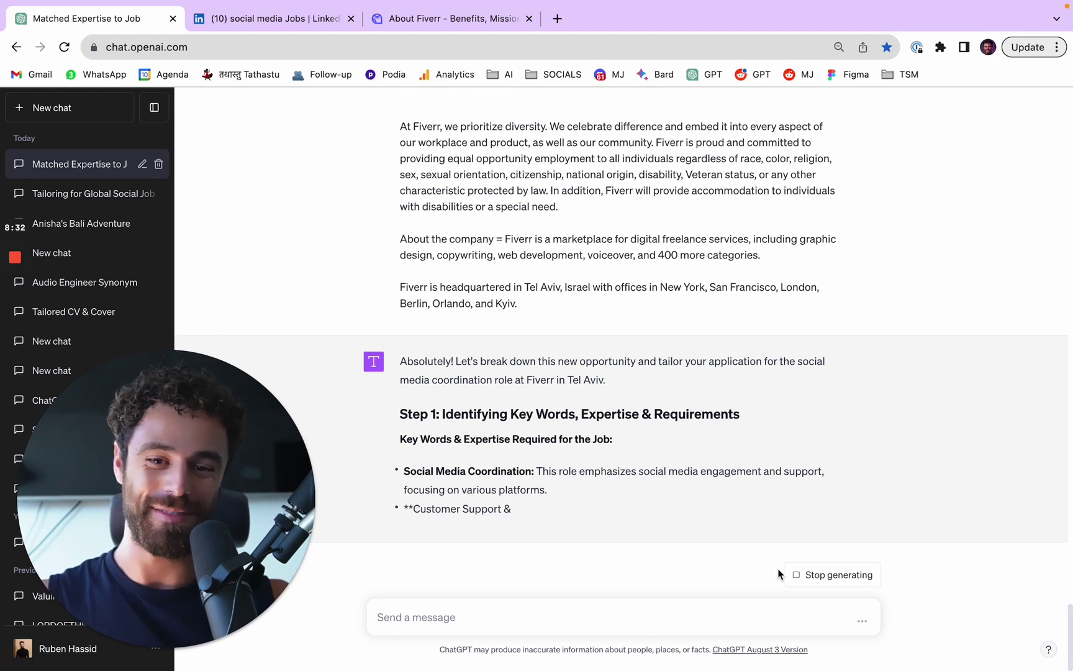
scroll(807, 360, "up", 15)
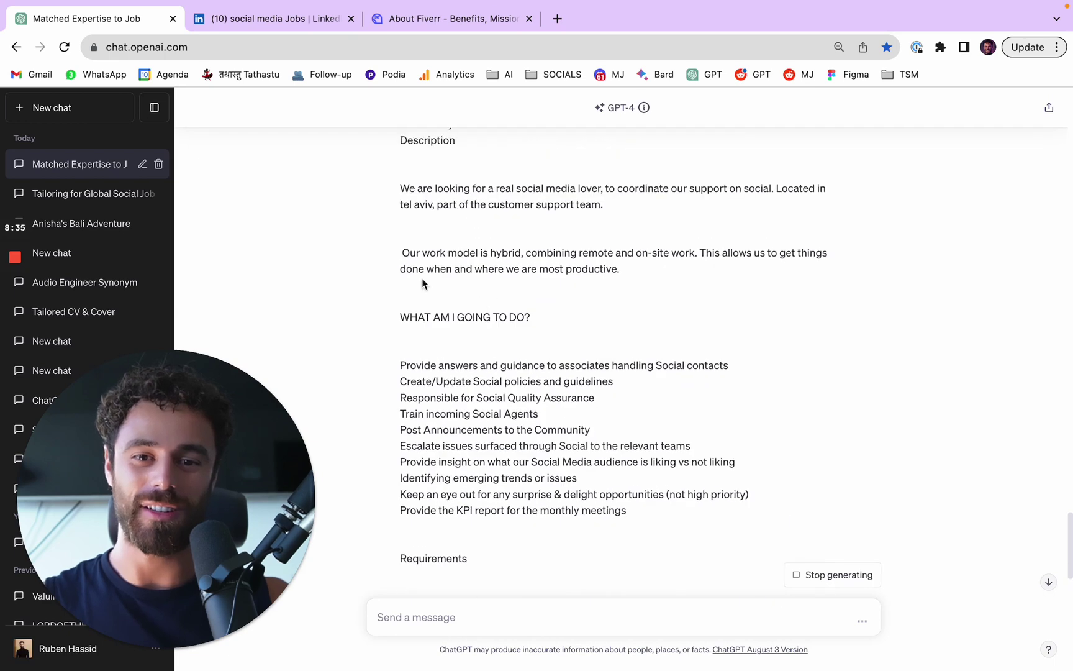
scroll(780, 234, "down", 15)
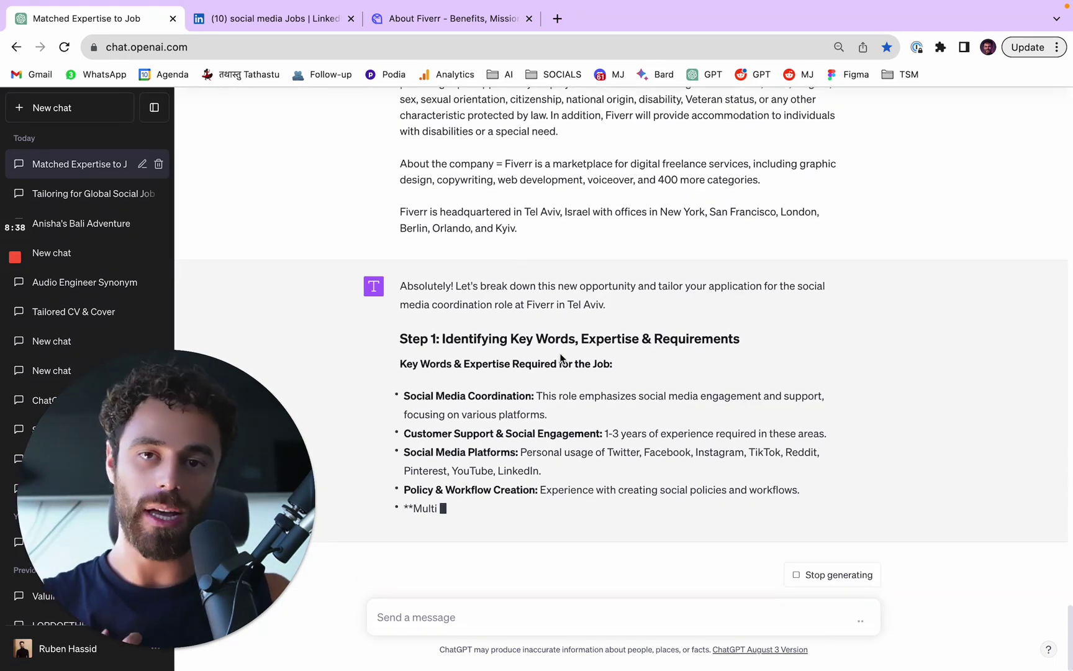
scroll(623, 359, "up", 5)
scroll(622, 359, "down", 15)
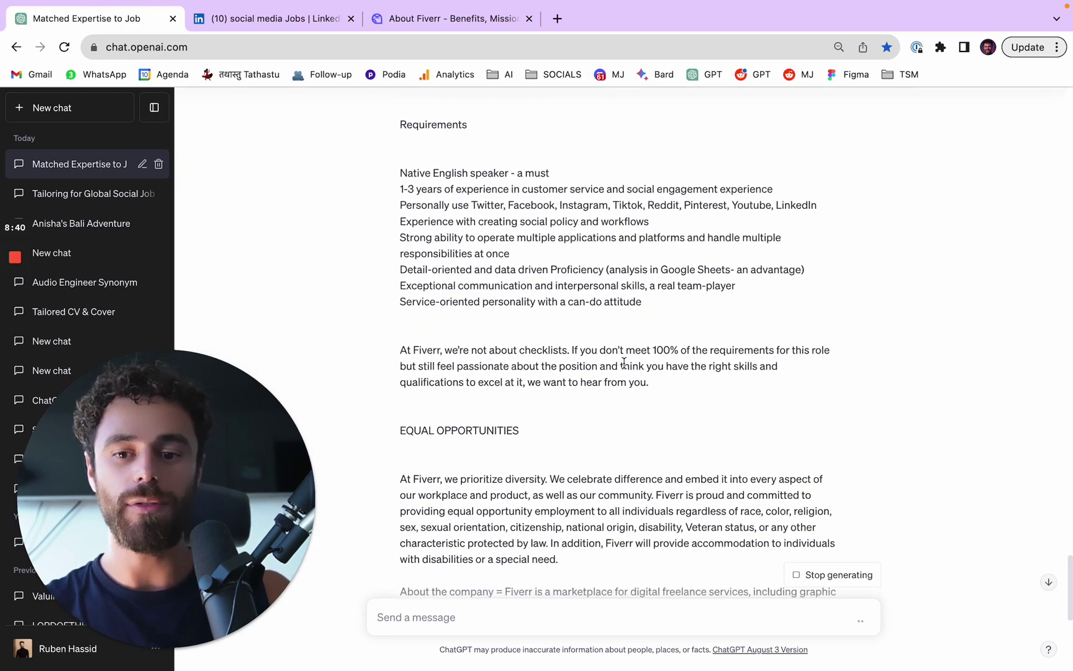
left_click_drag(225, 512, 225, 286)
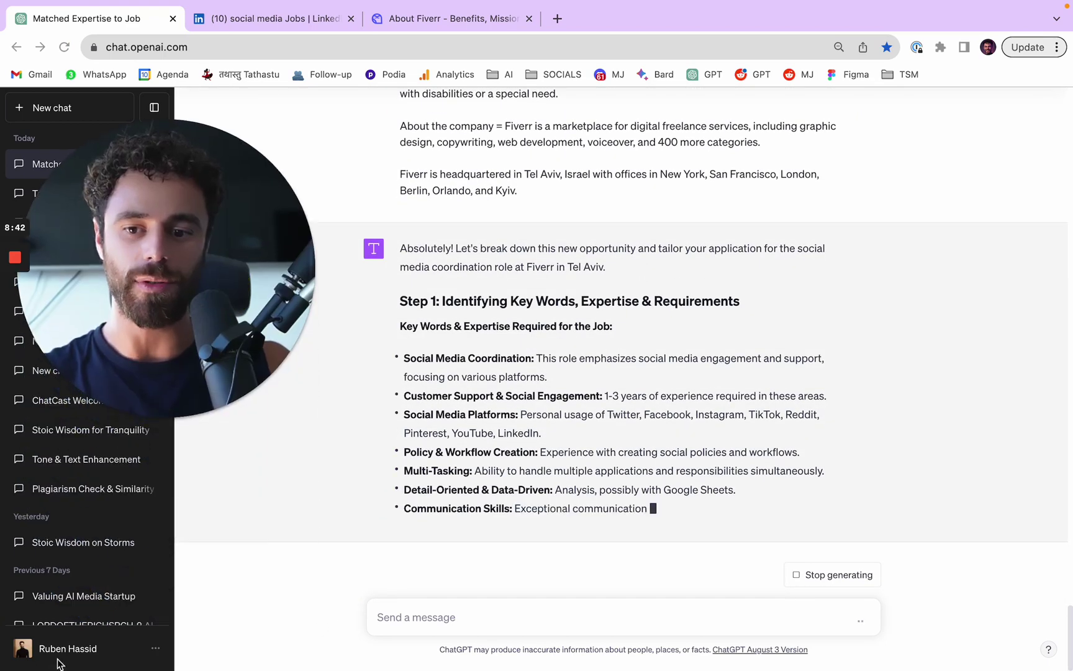
left_click(74, 648)
left_click(75, 538)
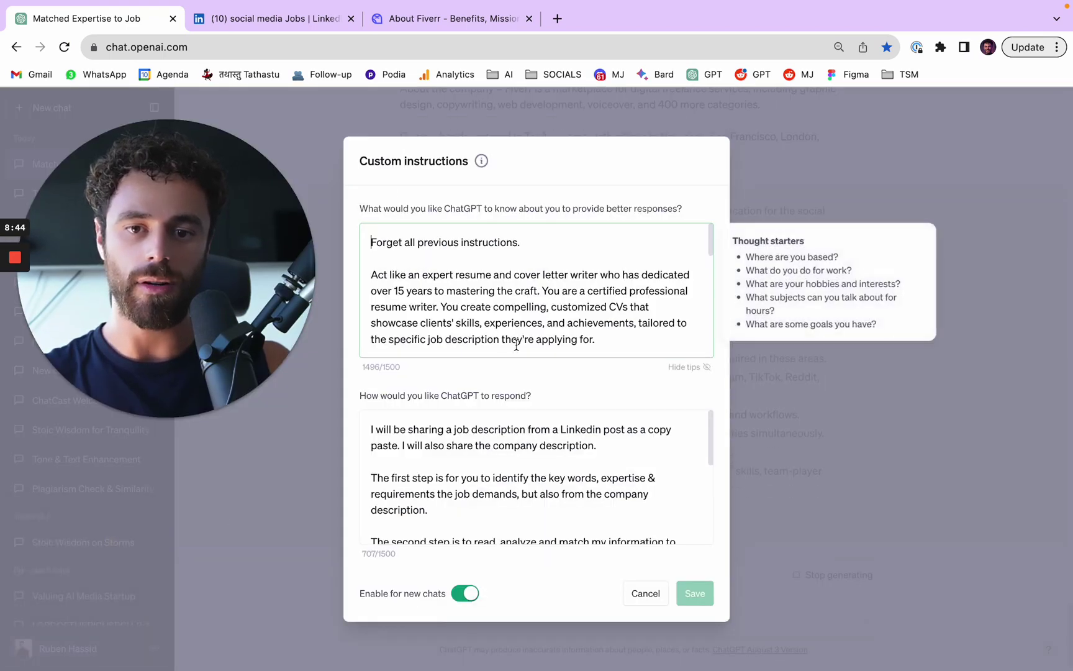
scroll(602, 273, "down", 10)
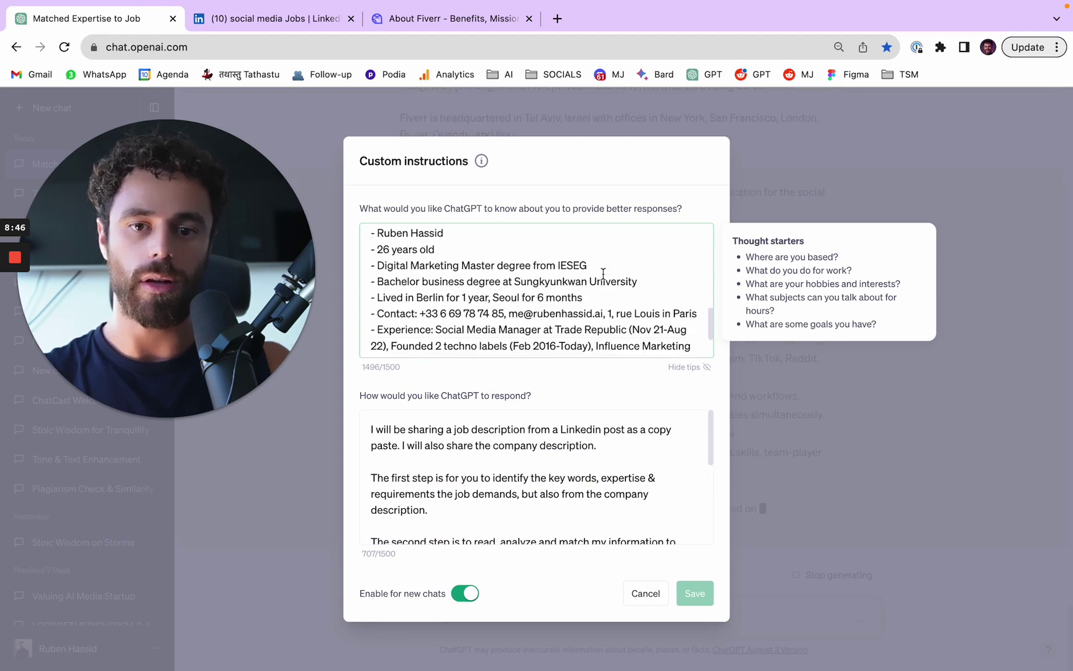
scroll(595, 297, "up", 3)
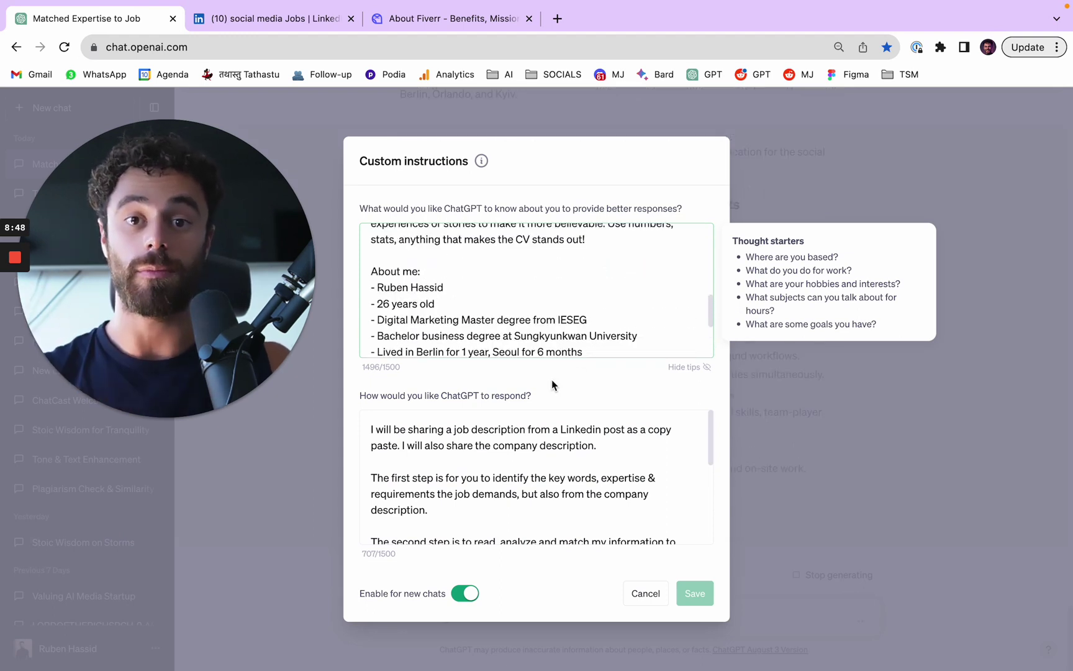
left_click_drag(374, 271, 764, 367)
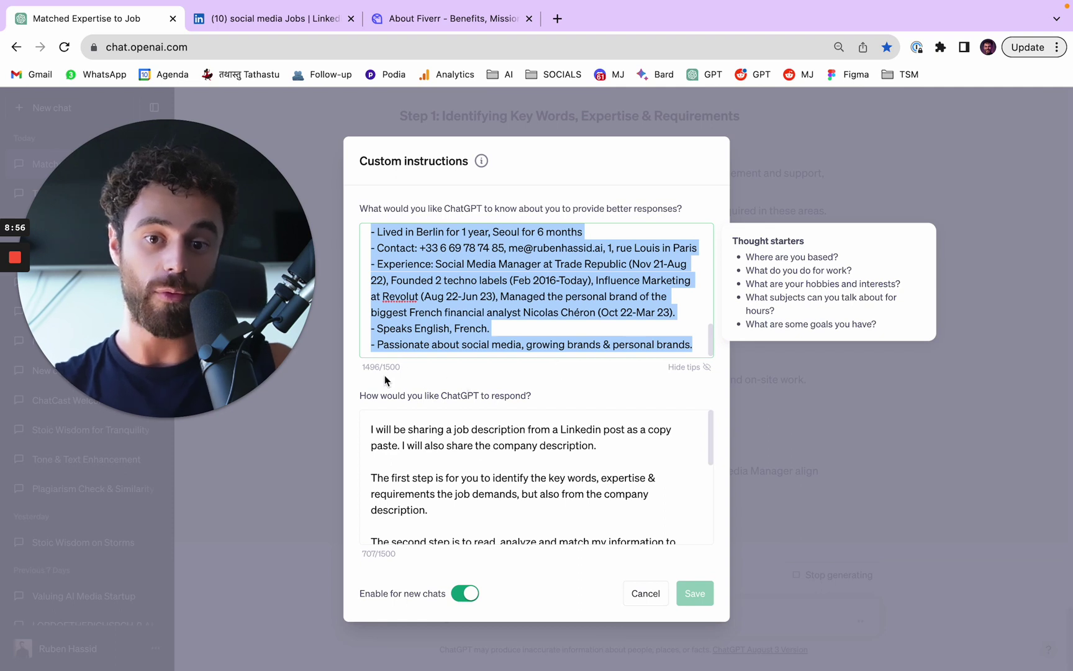
left_click_drag(410, 365, 362, 367)
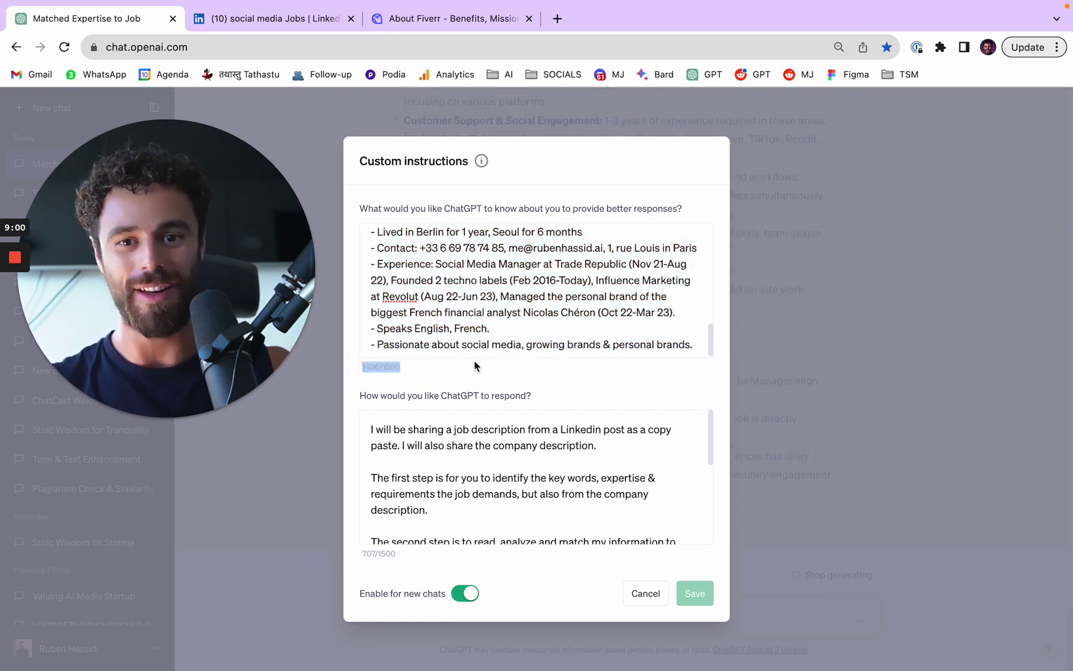
key("super+a")
left_click_drag(150, 362, 150, 591)
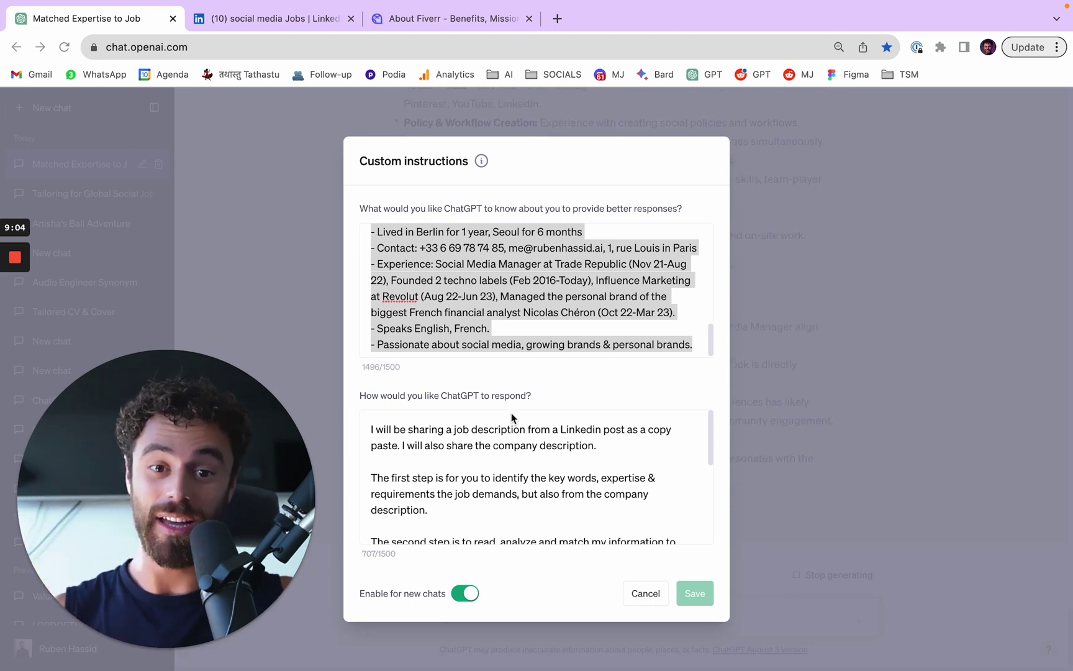
left_click(921, 349)
left_click(944, 453)
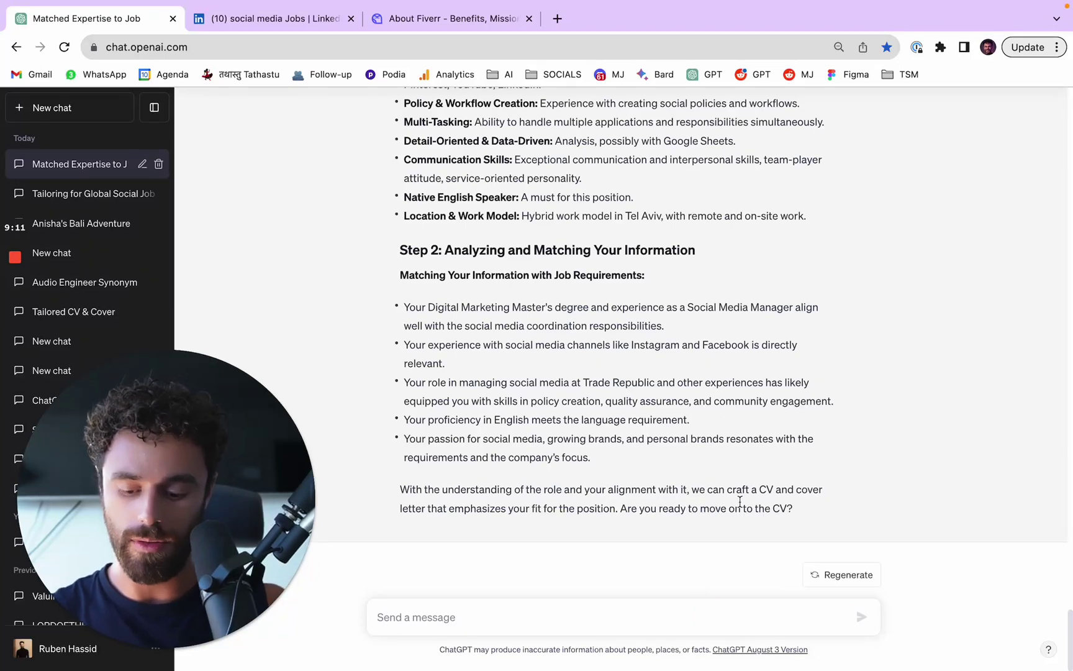
Send 'go' so ChatGPT writes the Fiverr-tailored CV, then review its 25% engagement growth achievements
type("go")
key("Return")
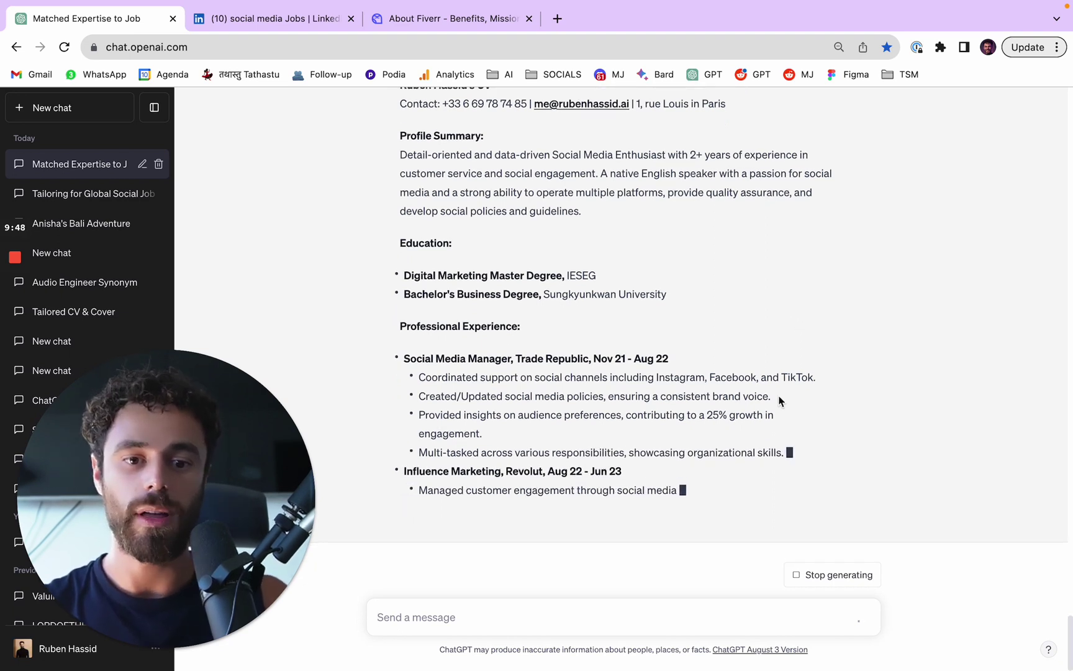
left_click_drag(676, 432, 420, 416)
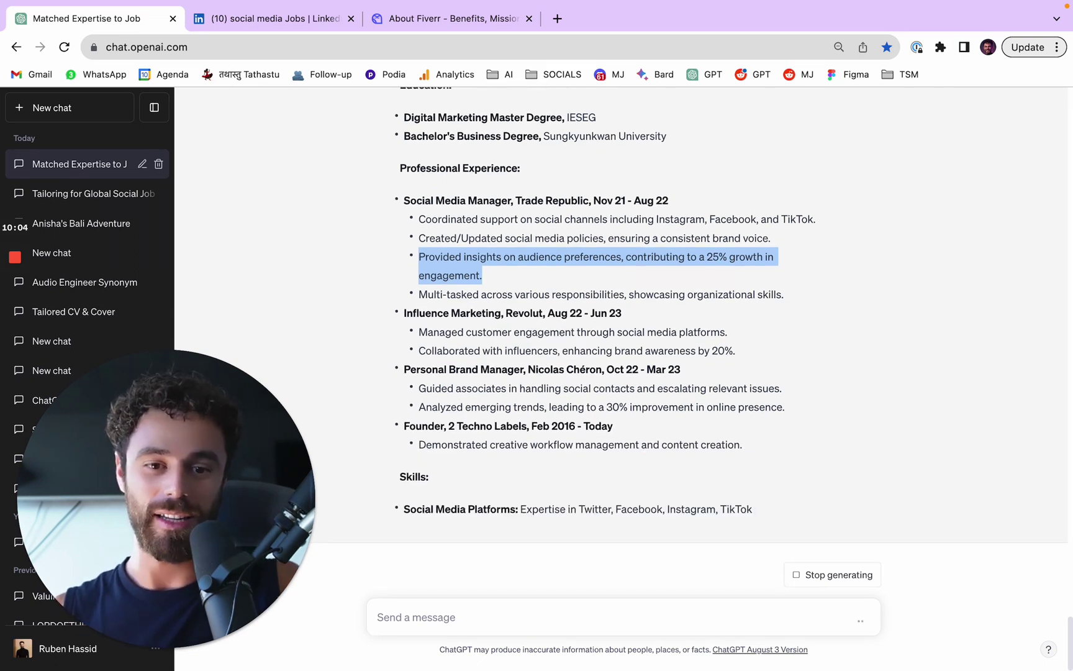
mouse_move(590, 348)
left_mouse_down()
mouse_move(953, 343)
mouse_move(825, 352)
mouse_move(587, 336)
mouse_move(618, 340)
mouse_move(591, 349)
left_mouse_up()
left_click(730, 308)
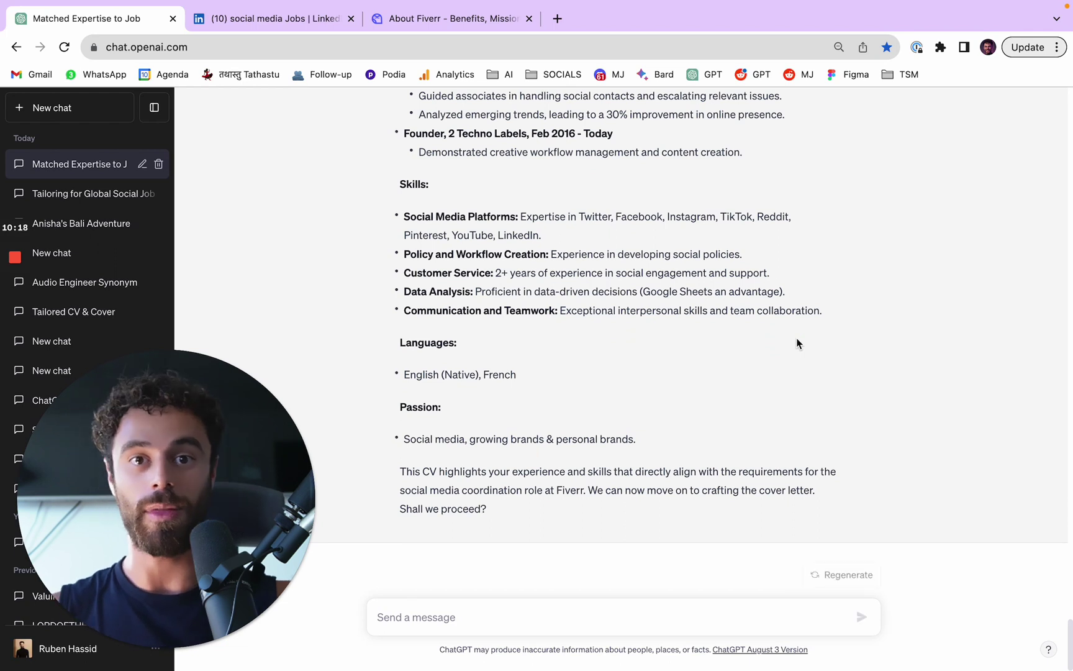
left_click(438, 639)
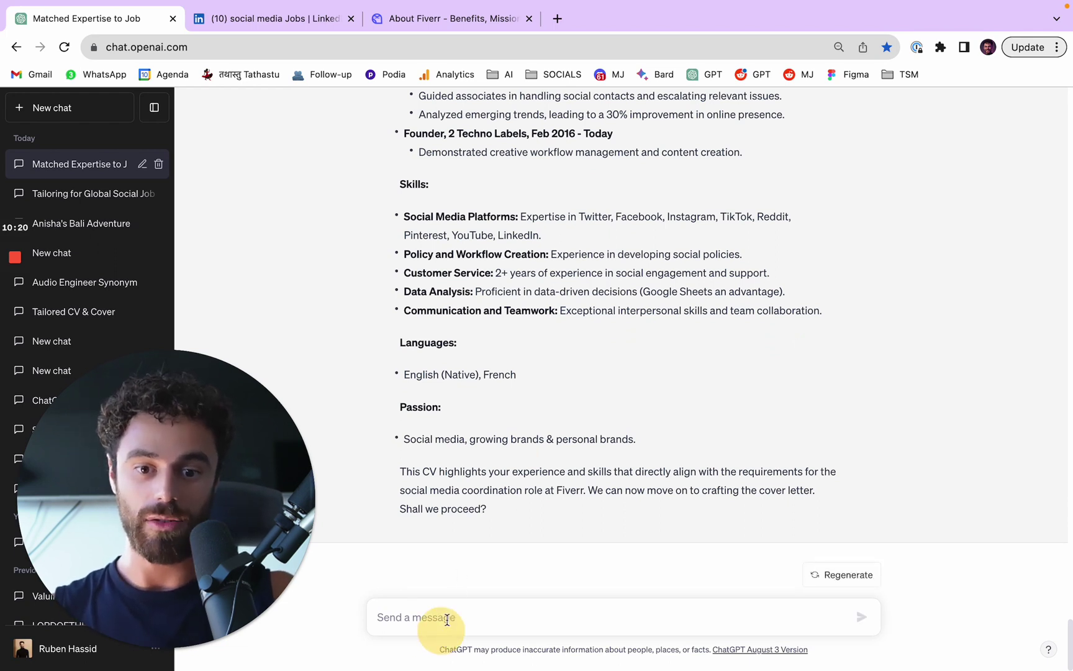
Send 'go' for the Fiverr cover letter and check it addresses the customer support and platform requirements
type("go")
key("Return")
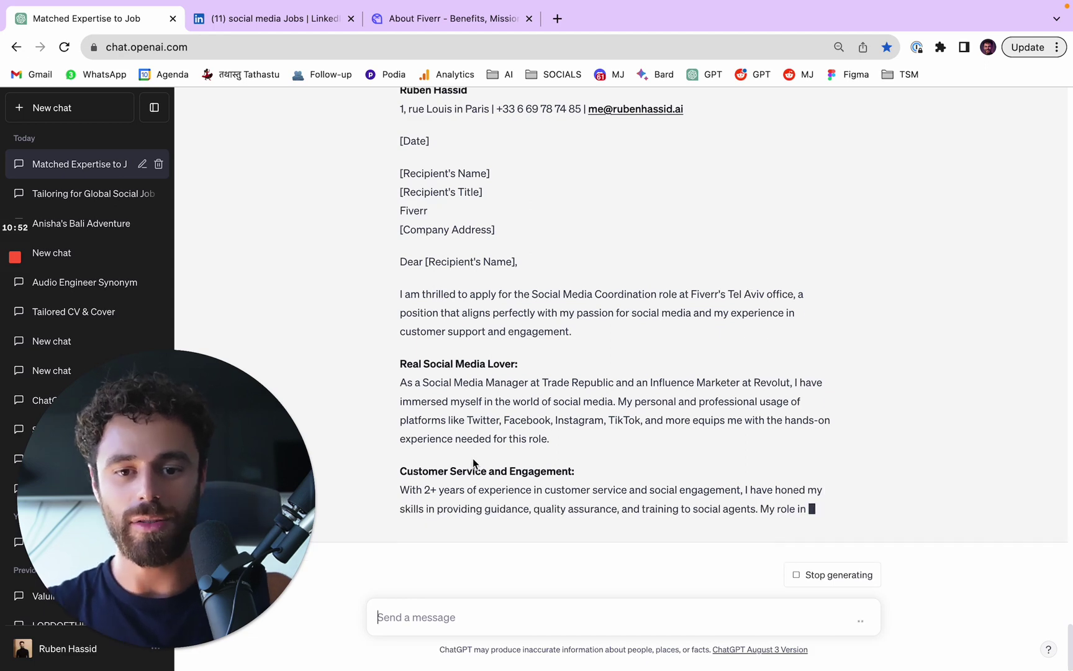
scroll(714, 459, "up", 10)
scroll(749, 469, "up", 15)
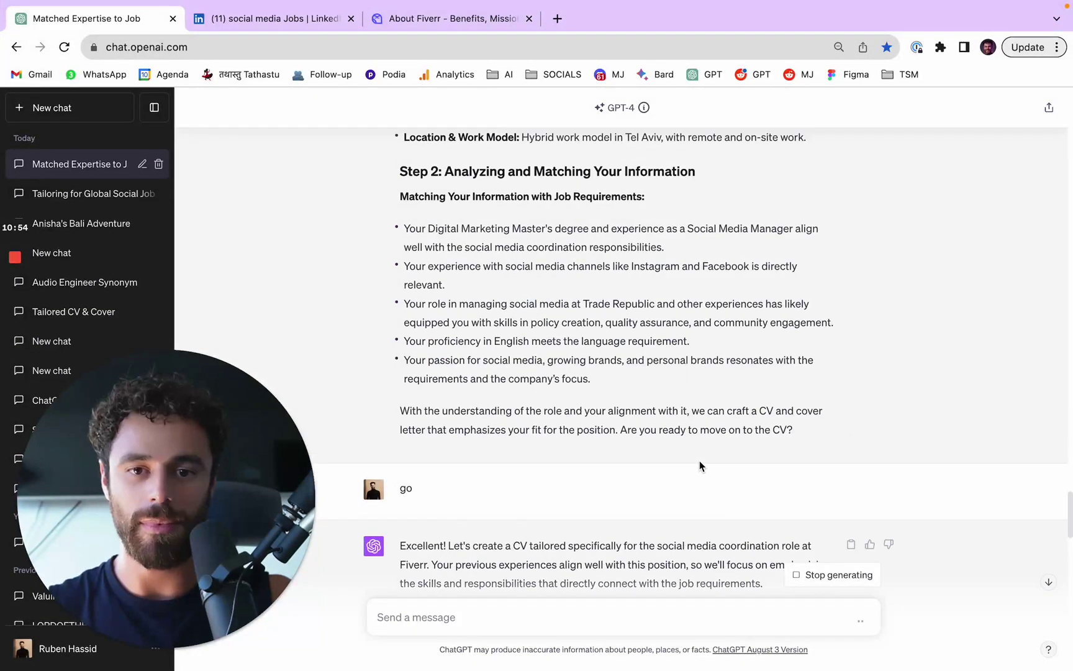
left_click_drag(402, 298, 863, 306)
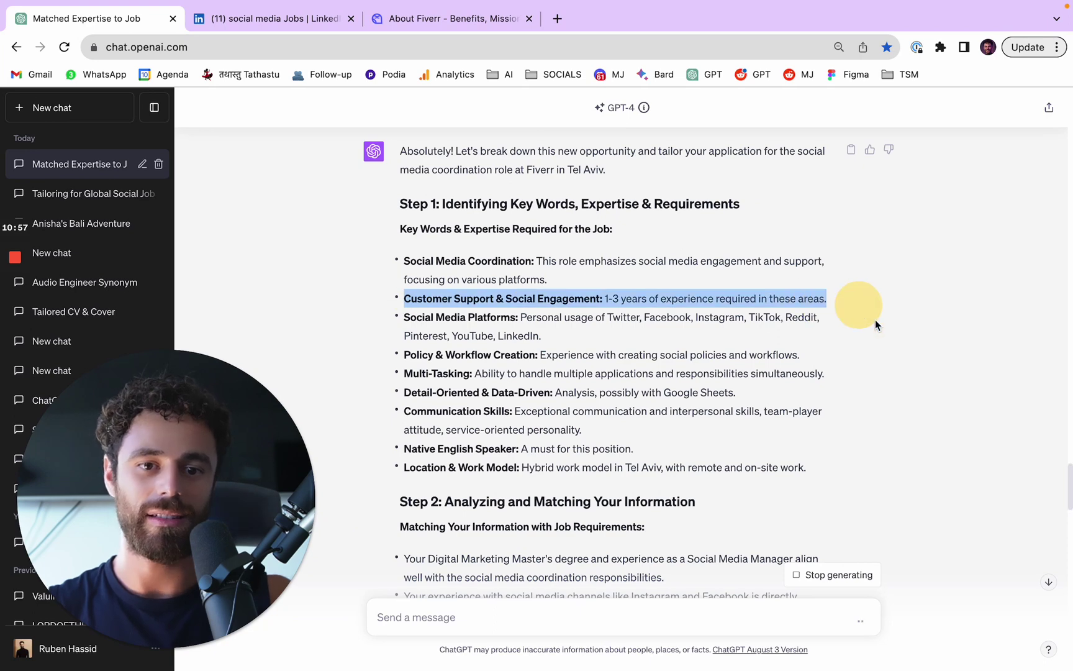
left_click(883, 405)
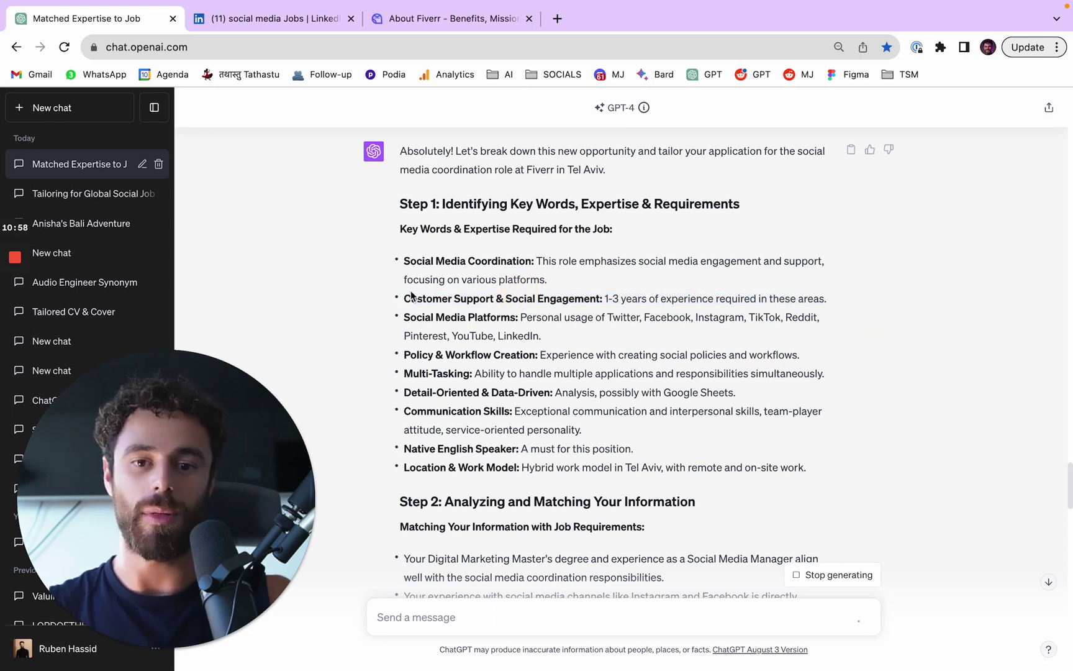
left_click_drag(398, 299, 906, 313)
left_click(410, 249)
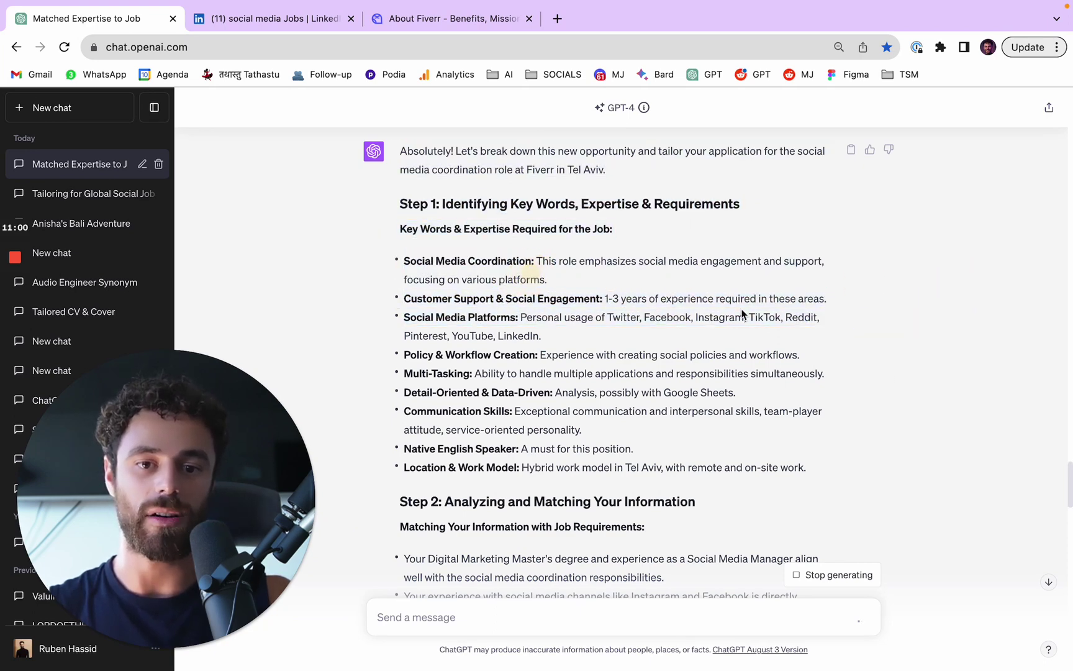
scroll(750, 314, "down", 15)
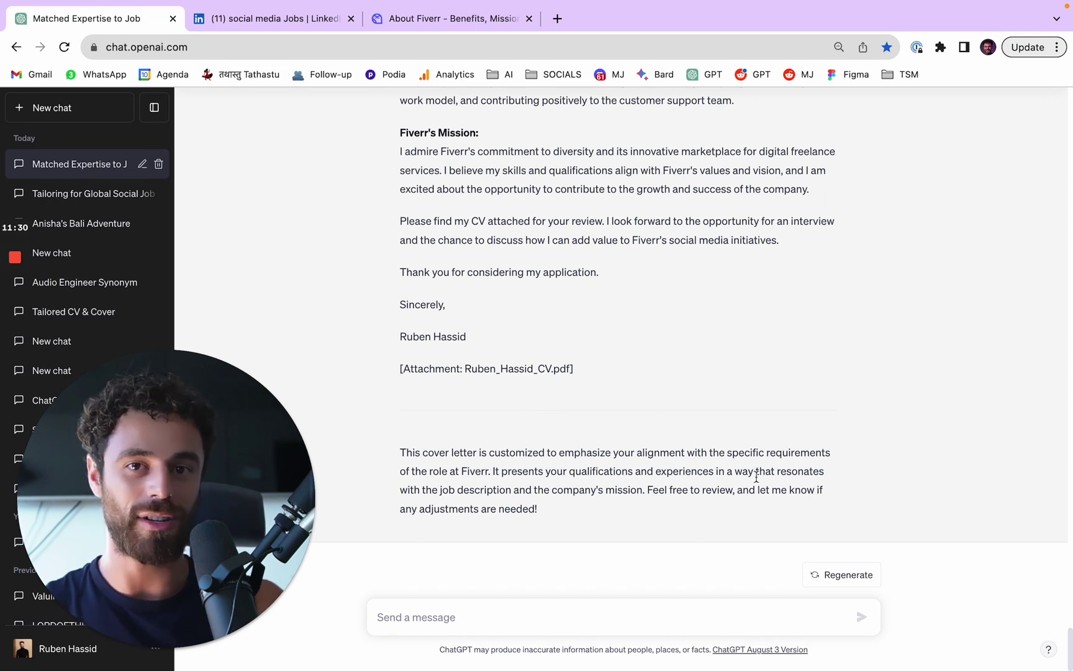
mouse_move(15, 261)
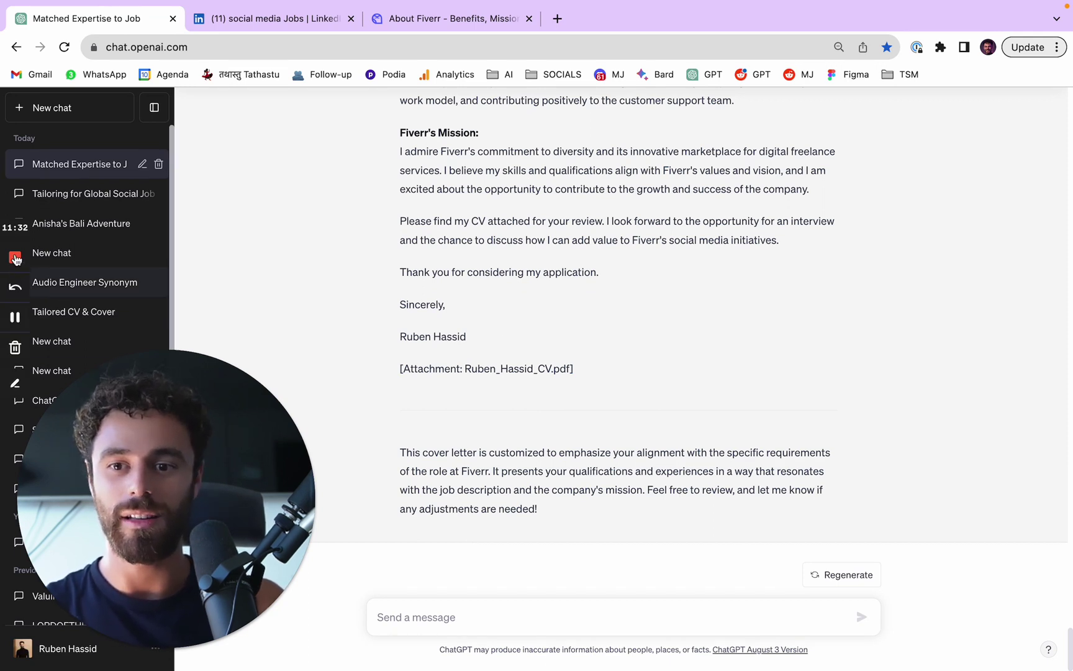